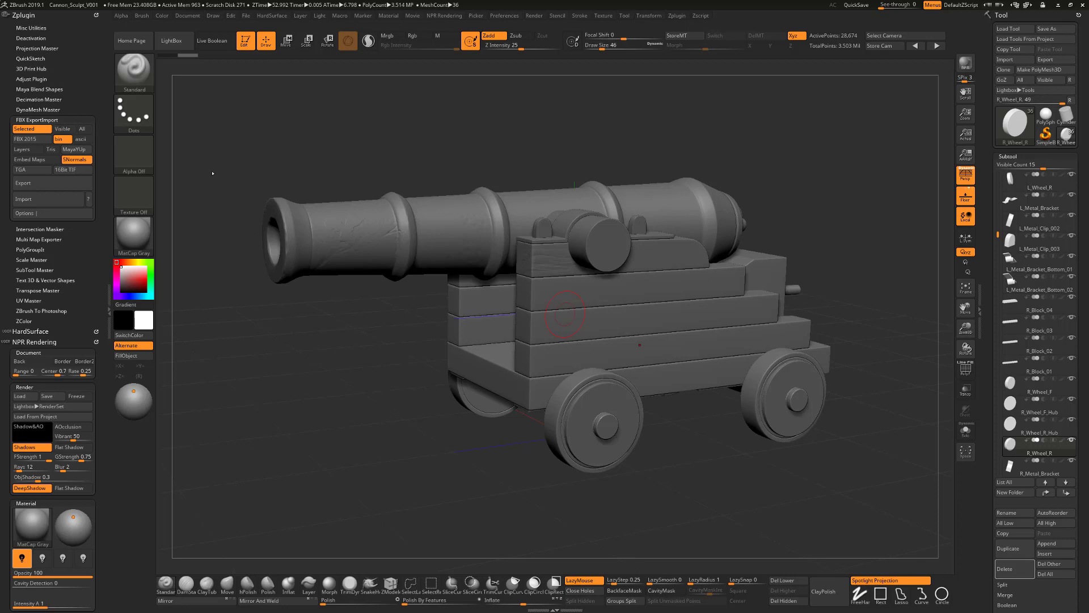
Set the Standard brush to the DragRect stroke with Alpha 08.
{"action": "left_click", "coordinate": [134, 113]}
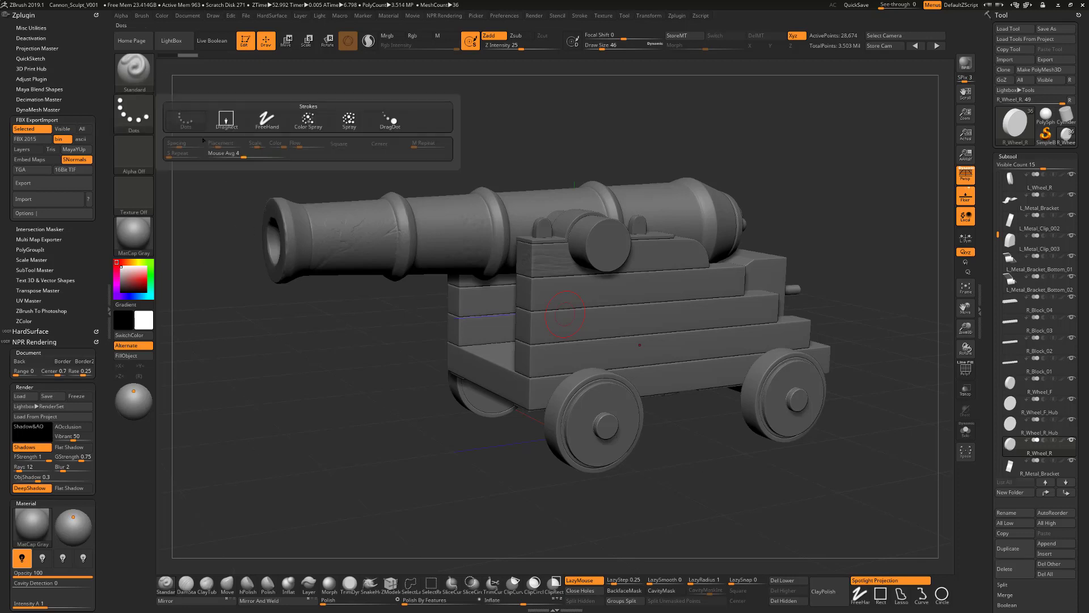
{"action": "left_click", "coordinate": [133, 113]}
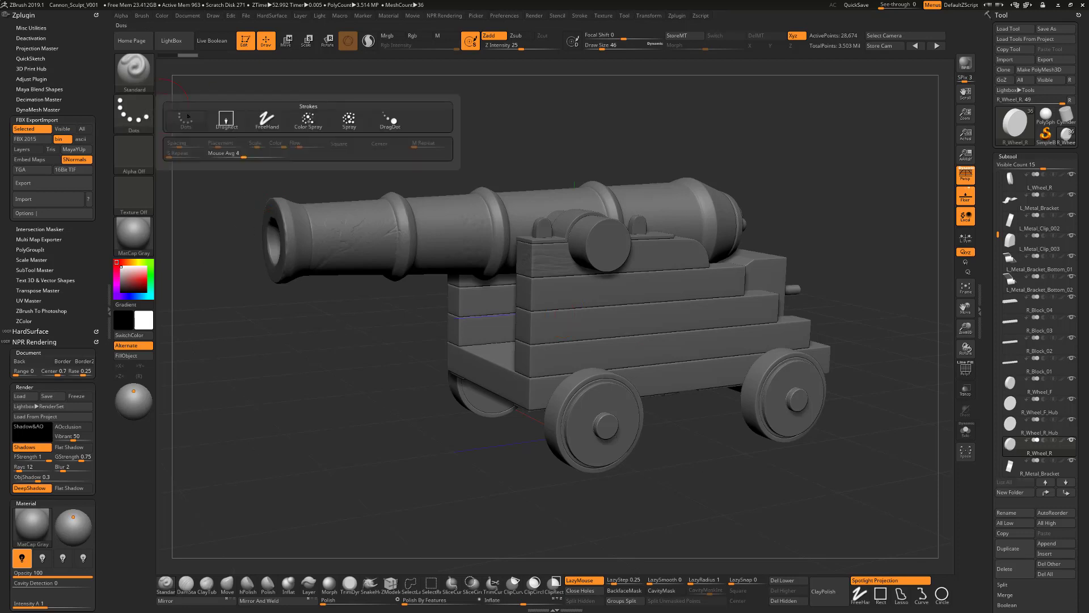
{"action": "left_click", "coordinate": [236, 122]}
{"action": "left_click", "coordinate": [145, 164]}
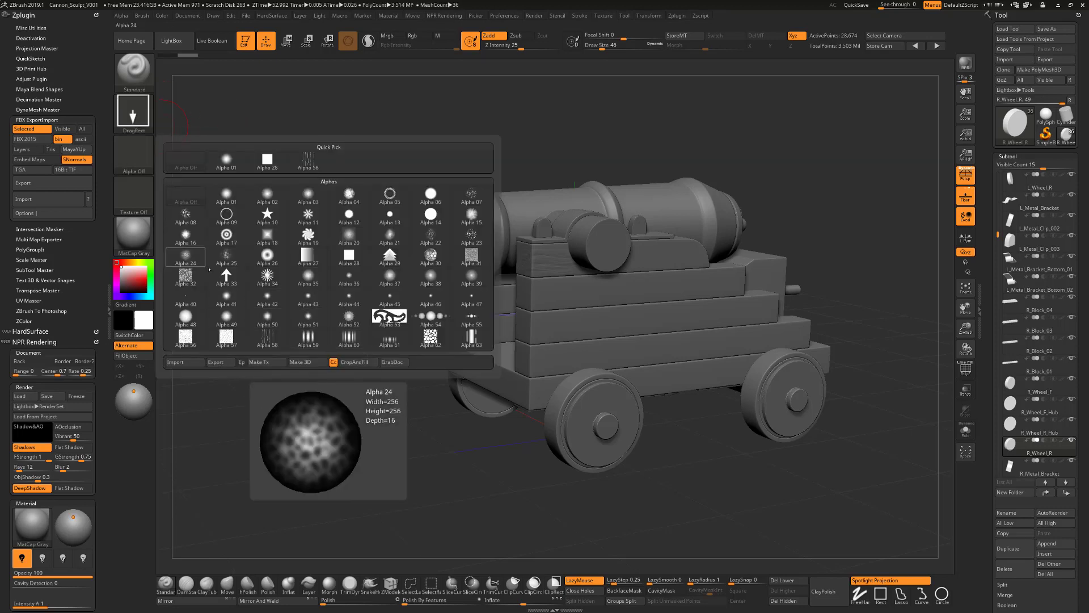
{"action": "left_click", "coordinate": [197, 219]}
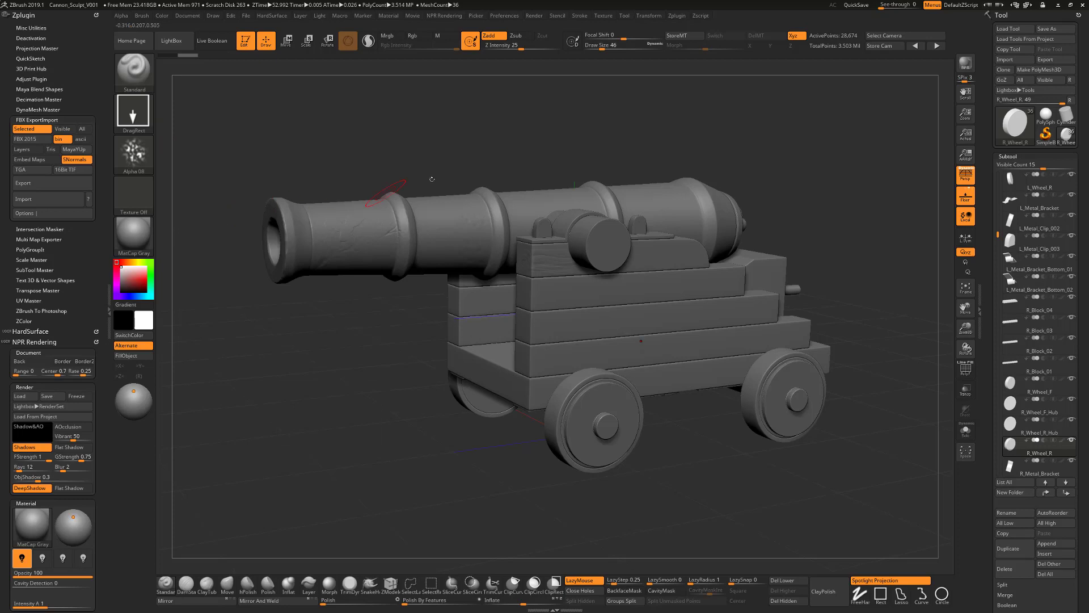
Select the Cannon_Barrel subtool and isolate it with Solo.
{"action": "left_click", "coordinate": [474, 230], "text": "alt"}
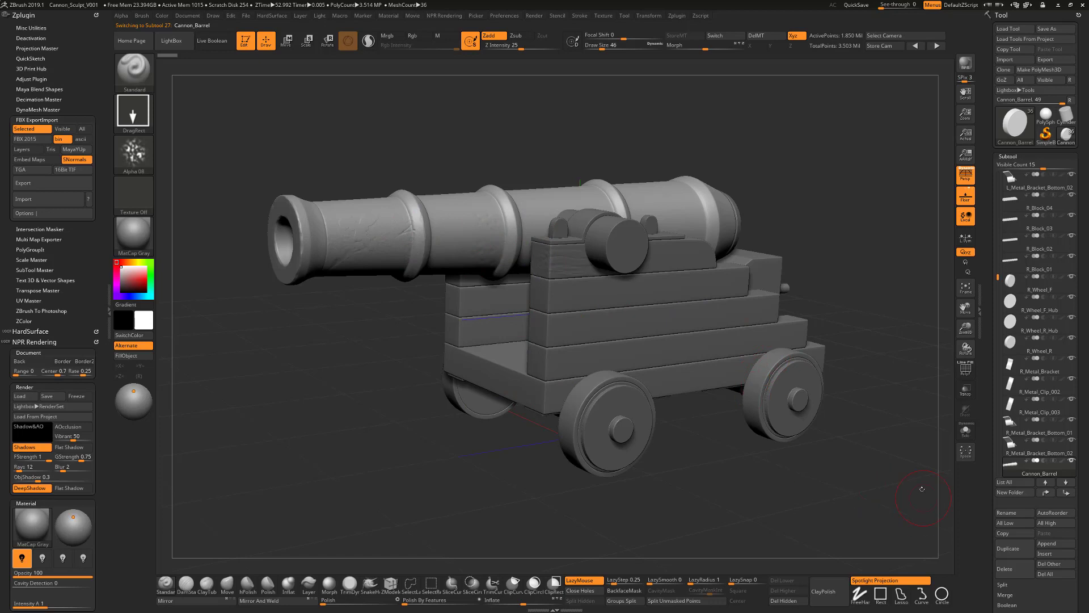
{"action": "left_click", "coordinate": [967, 434]}
{"action": "left_click_drag", "start_coordinate": [581, 405], "coordinate": [711, 549]}
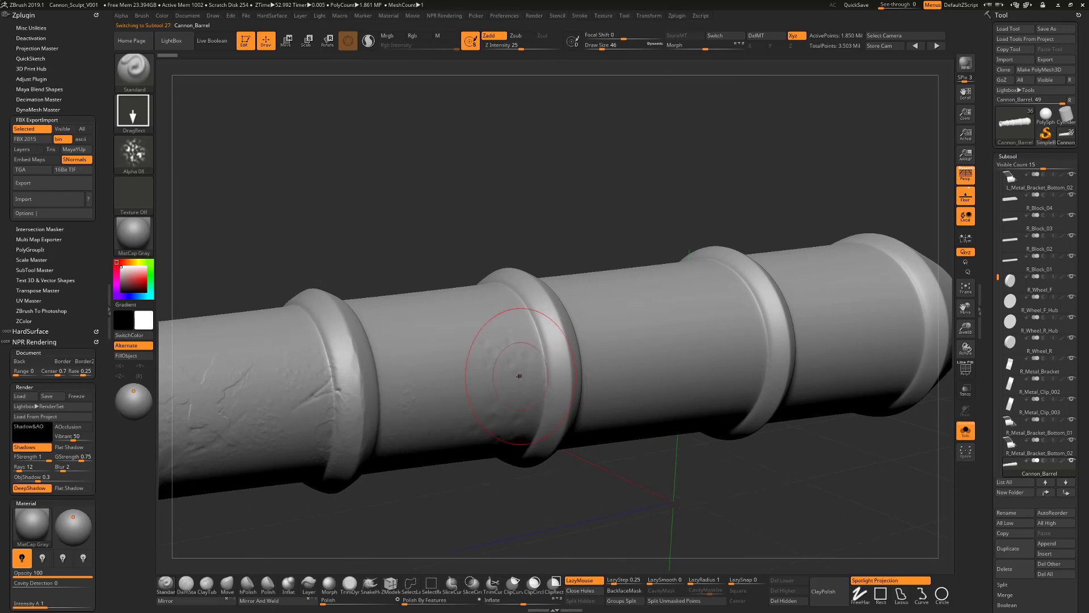
Undo a test stamp on the barrel and set the brush's Z Intensity to 12.
{"action": "left_click_drag", "start_coordinate": [517, 382], "coordinate": [556, 396]}
{"action": "key", "text": "ctrl+z"}
{"action": "left_click_drag", "start_coordinate": [611, 465], "coordinate": [622, 494]}
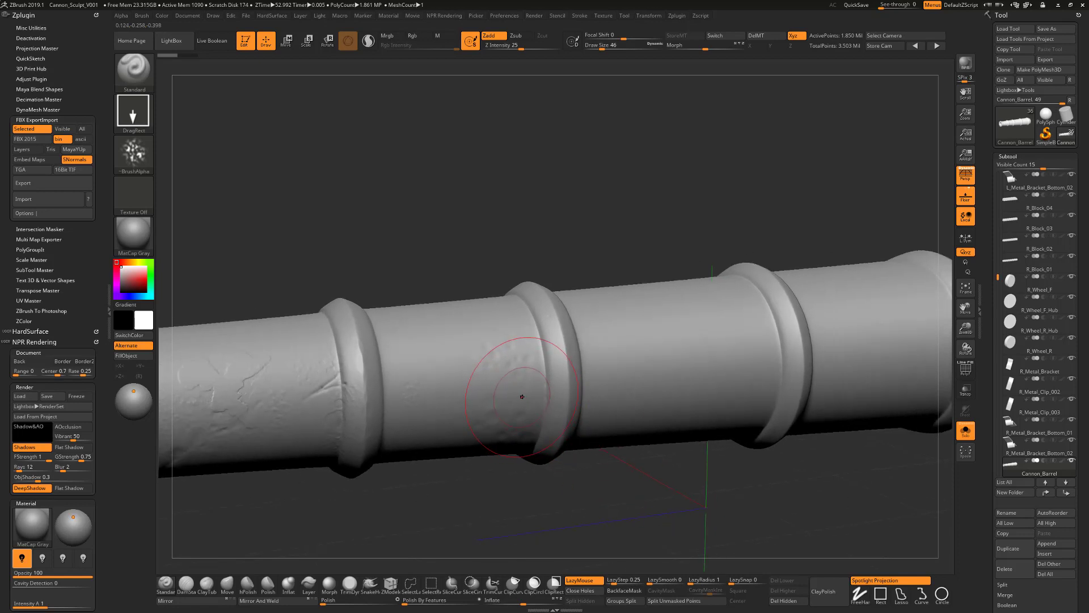
{"action": "key", "text": "u"}
{"action": "left_click_drag", "start_coordinate": [525, 399], "coordinate": [518, 400]}
Try stamping the pitted alpha texture across the barrel's second, third and rear sections.
{"action": "mouse_move", "coordinate": [480, 366]}
{"action": "left_mouse_down"}
{"action": "mouse_move", "coordinate": [503, 372]}
{"action": "mouse_move", "coordinate": [489, 404]}
{"action": "mouse_move", "coordinate": [446, 417]}
{"action": "left_mouse_up"}
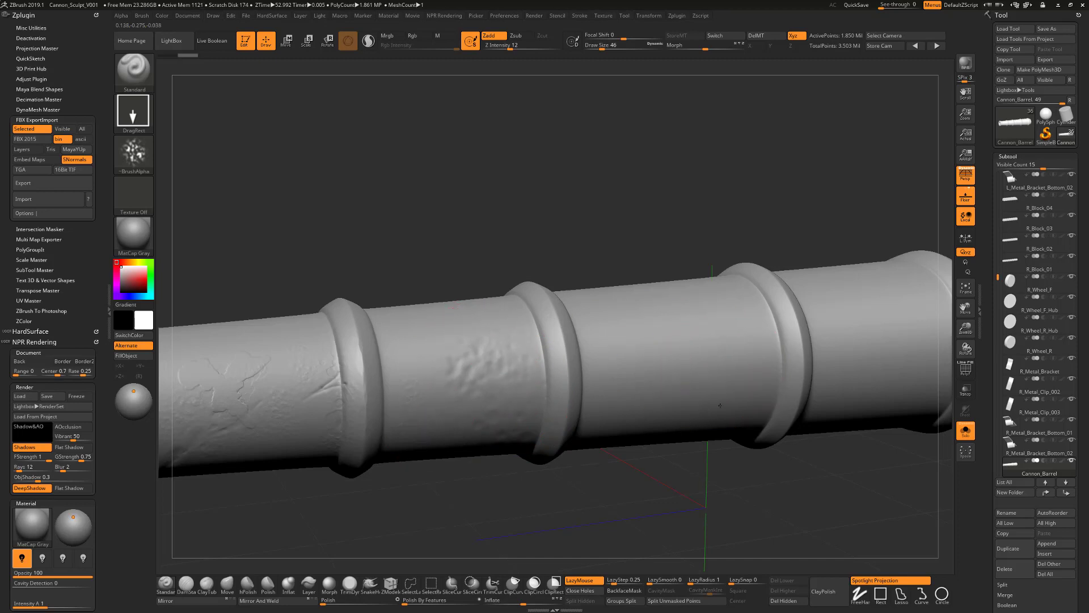
{"action": "left_click_drag", "start_coordinate": [703, 477], "coordinate": [702, 479]}
{"action": "left_click_drag", "start_coordinate": [640, 362], "coordinate": [661, 399]}
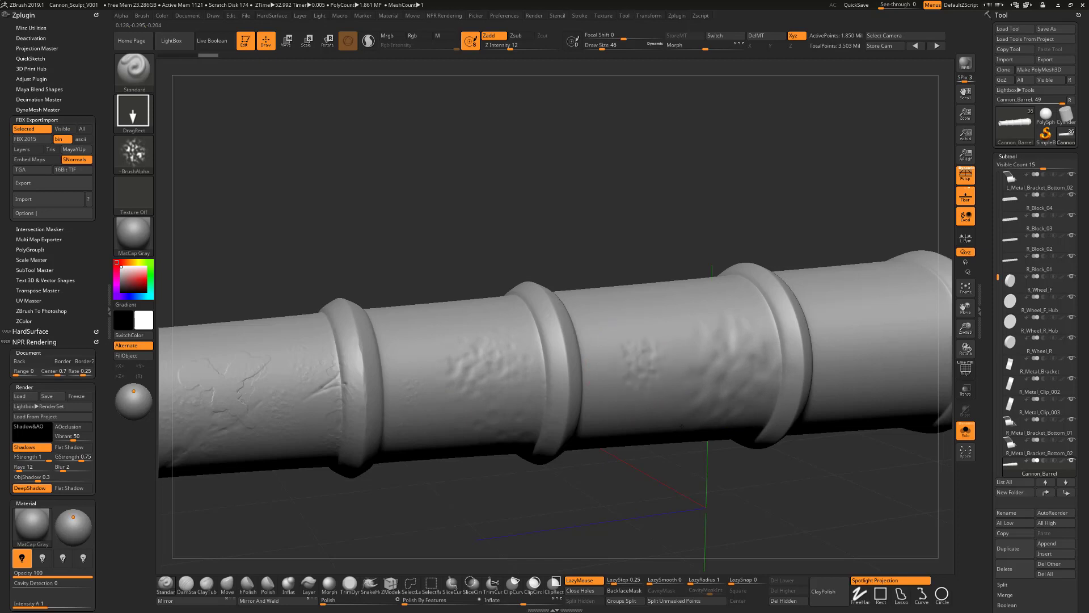
{"action": "mouse_move", "coordinate": [658, 349]}
{"action": "left_mouse_down"}
{"action": "mouse_move", "coordinate": [595, 316]}
{"action": "mouse_move", "coordinate": [716, 455]}
{"action": "left_mouse_up"}
{"action": "left_click_drag", "start_coordinate": [784, 486], "coordinate": [720, 480]}
Undo the trial texture stamps on the barrel.
{"action": "key", "text": "ctrl+z"}
{"action": "key", "text": "ctrl+z"}
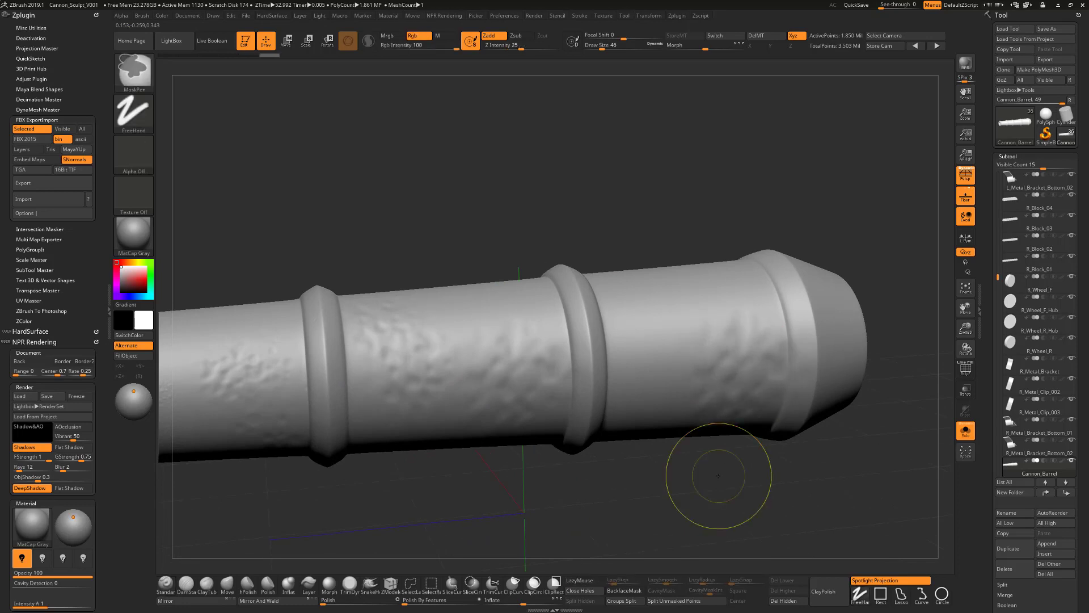
{"action": "key", "text": "ctrl+z"}
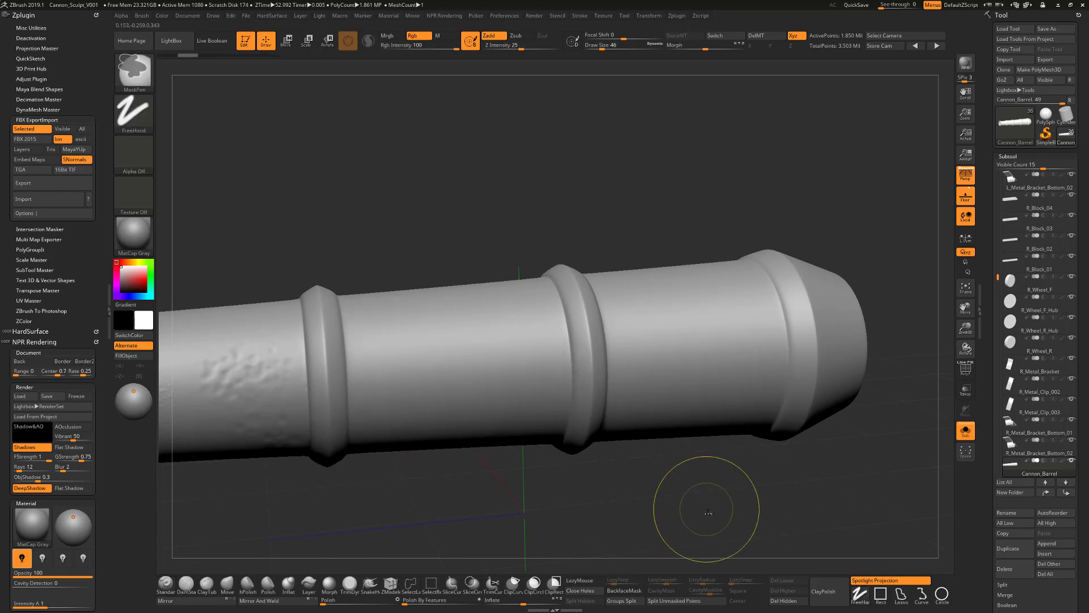
{"action": "key", "text": "ctrl+z"}
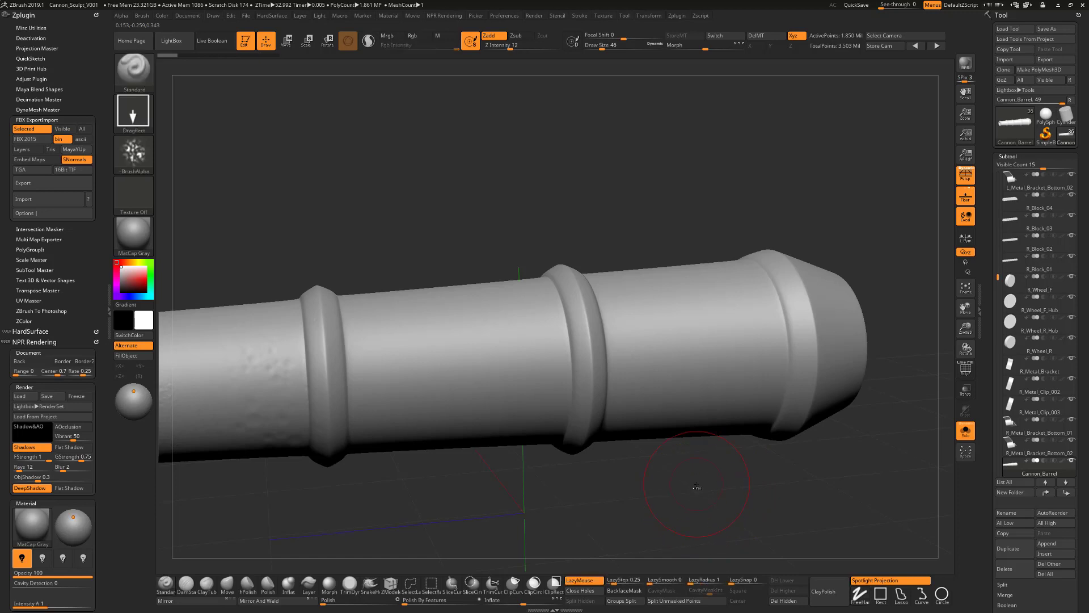
Replace the barrel's stored morph target with its current shape and set the brush's Draw Size to 37.
{"action": "left_click_drag", "start_coordinate": [767, 156], "coordinate": [829, 155], "text": "alt"}
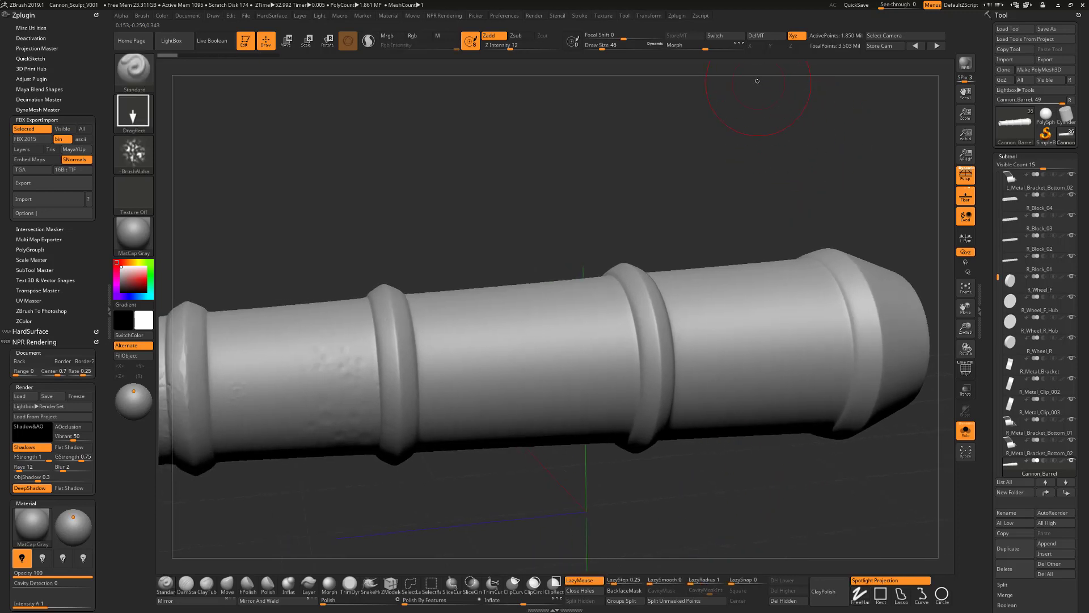
{"action": "left_click", "coordinate": [760, 36]}
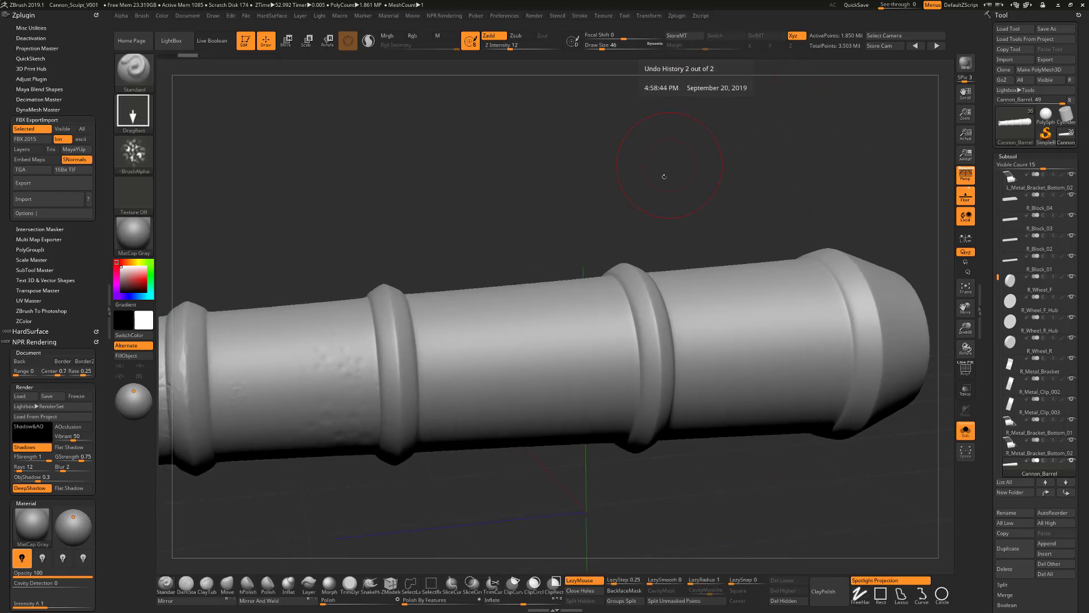
{"action": "left_click_drag", "start_coordinate": [664, 176], "coordinate": [645, 232]}
{"action": "key", "text": "s"}
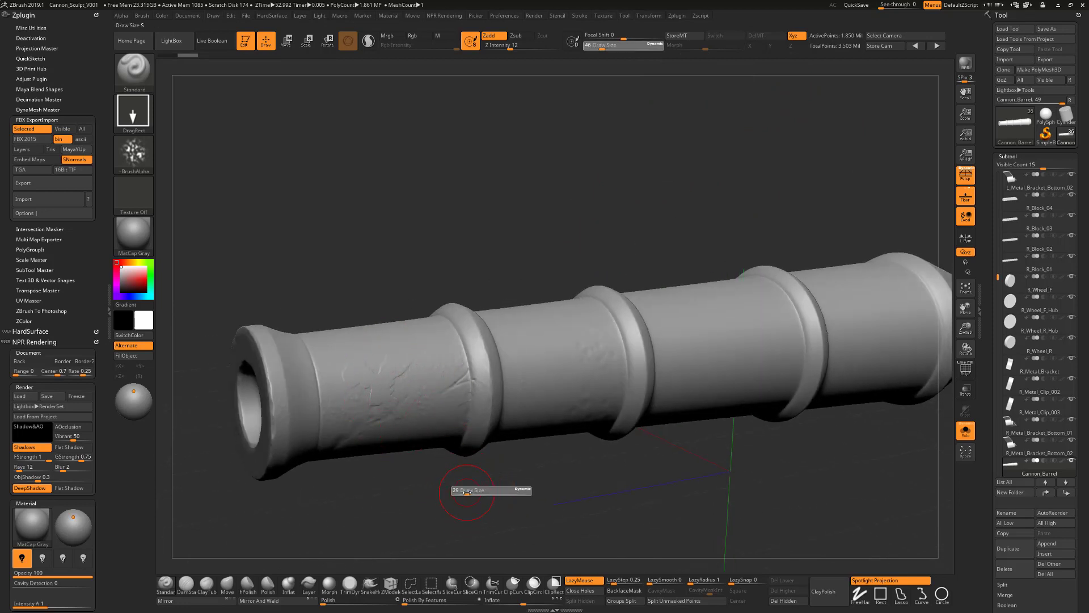
{"action": "left_click_drag", "start_coordinate": [471, 491], "coordinate": [467, 491]}
{"action": "left_click", "coordinate": [677, 35]}
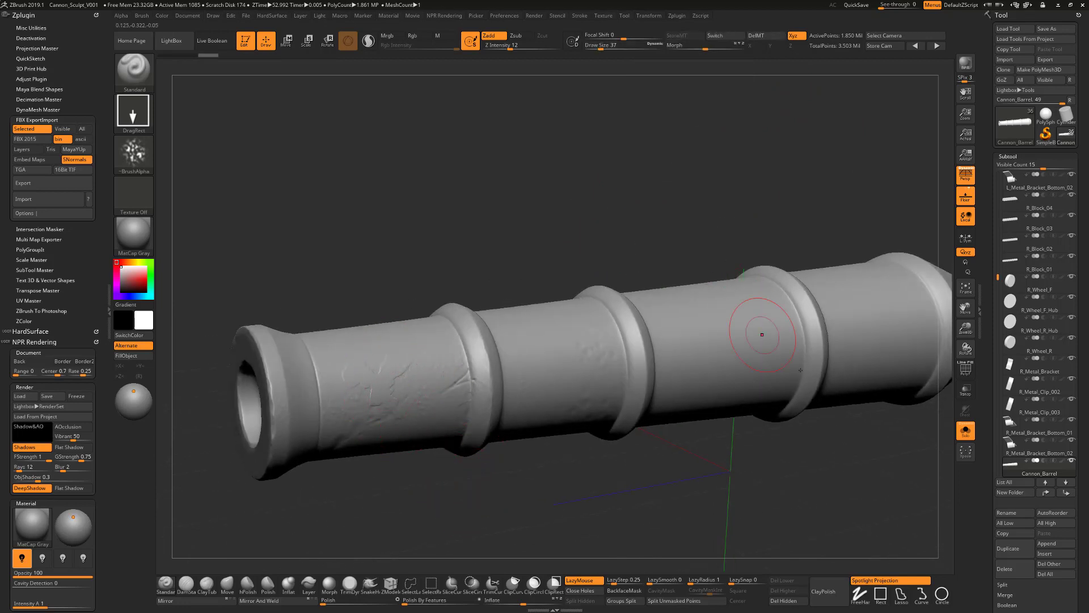
Open the Morph Target settings of the barrel.
{"action": "scroll", "coordinate": [996, 234], "scroll_direction": "down", "scroll_amount": 10}
{"action": "left_click_drag", "start_coordinate": [996, 234], "coordinate": [1032, 431]}
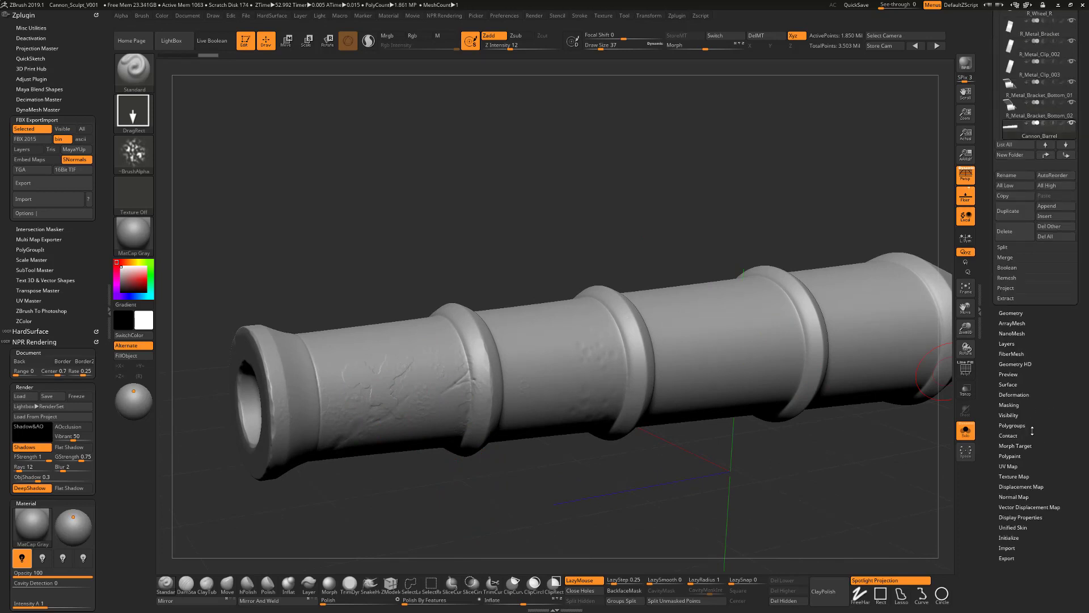
{"action": "left_click", "coordinate": [1029, 444]}
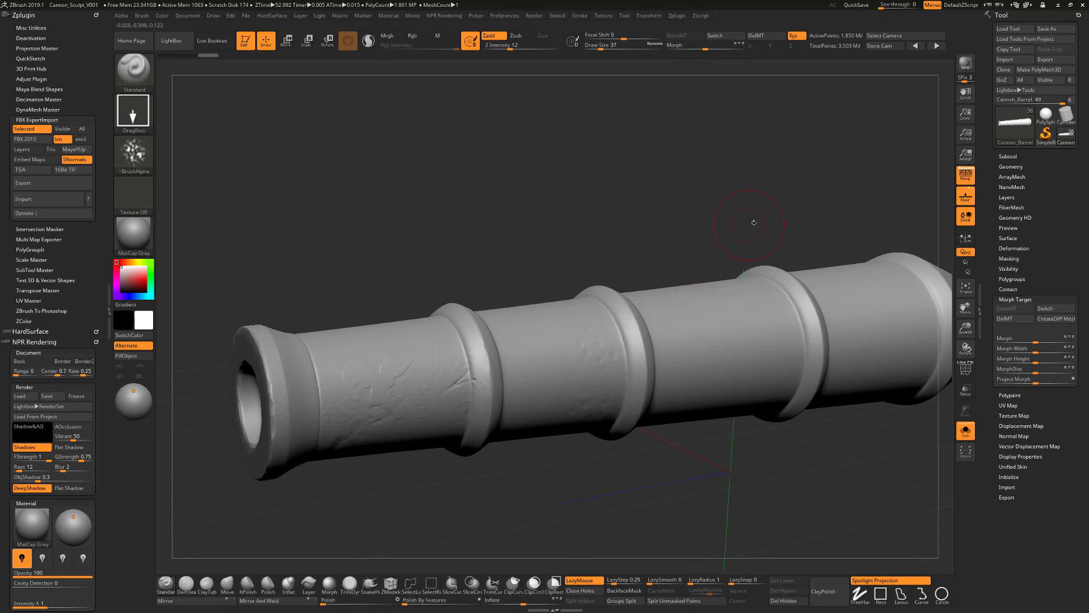
Stamp the pitted alpha texture over the barrel's third section from the muzzle.
{"action": "left_click_drag", "start_coordinate": [754, 222], "coordinate": [701, 215]}
{"action": "left_click_drag", "start_coordinate": [641, 352], "coordinate": [630, 397]}
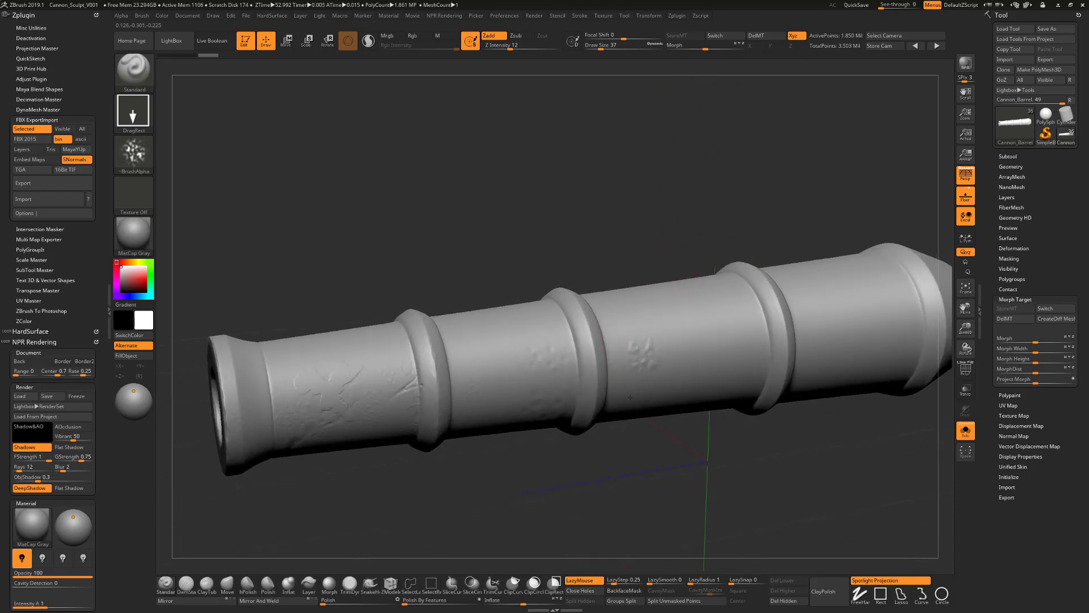
{"action": "left_click_drag", "start_coordinate": [664, 364], "coordinate": [718, 359]}
{"action": "left_click_drag", "start_coordinate": [739, 312], "coordinate": [743, 366]}
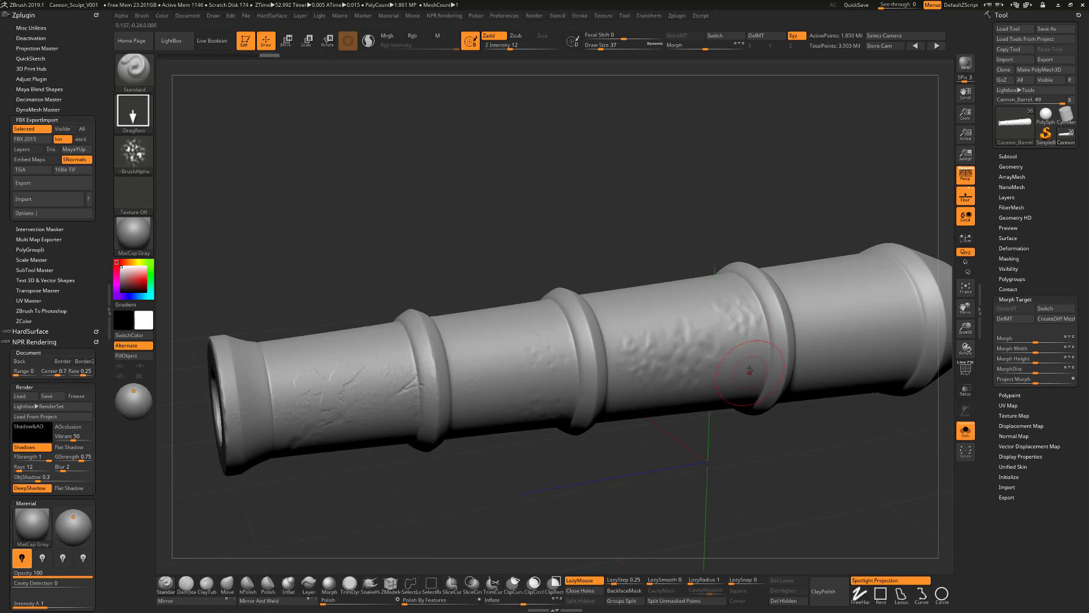
{"action": "left_click_drag", "start_coordinate": [617, 310], "coordinate": [625, 351]}
Stamp the pitted alpha texture over the barrel's rear section, up to the ring at the breech.
{"action": "mouse_move", "coordinate": [673, 241]}
{"action": "left_mouse_down", "text": "alt"}
{"action": "mouse_move", "coordinate": [663, 241]}
{"action": "mouse_move", "coordinate": [663, 401]}
{"action": "left_mouse_up", "text": "alt"}
{"action": "left_click_drag", "start_coordinate": [670, 438], "coordinate": [672, 443]}
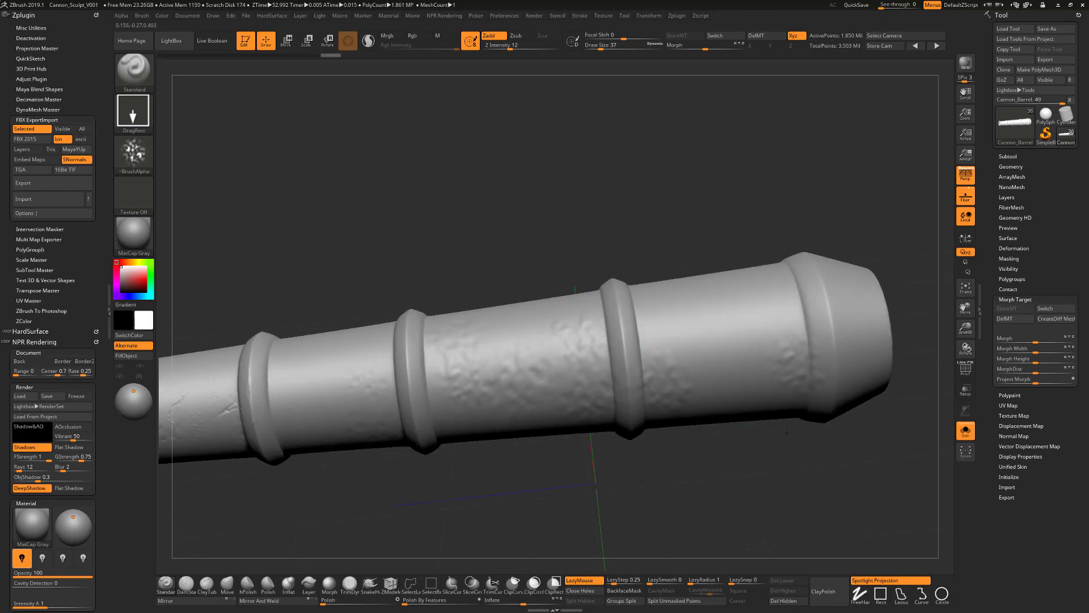
{"action": "left_click_drag", "start_coordinate": [776, 392], "coordinate": [775, 396]}
{"action": "mouse_move", "coordinate": [690, 363]}
{"action": "left_mouse_down"}
{"action": "mouse_move", "coordinate": [690, 401]}
{"action": "mouse_move", "coordinate": [683, 386]}
{"action": "left_mouse_up"}
{"action": "mouse_move", "coordinate": [666, 316]}
{"action": "left_mouse_down"}
{"action": "mouse_move", "coordinate": [669, 353]}
{"action": "mouse_move", "coordinate": [654, 364]}
{"action": "left_mouse_up"}
{"action": "left_click_drag", "start_coordinate": [652, 300], "coordinate": [656, 341]}
{"action": "left_click_drag", "start_coordinate": [729, 348], "coordinate": [717, 403]}
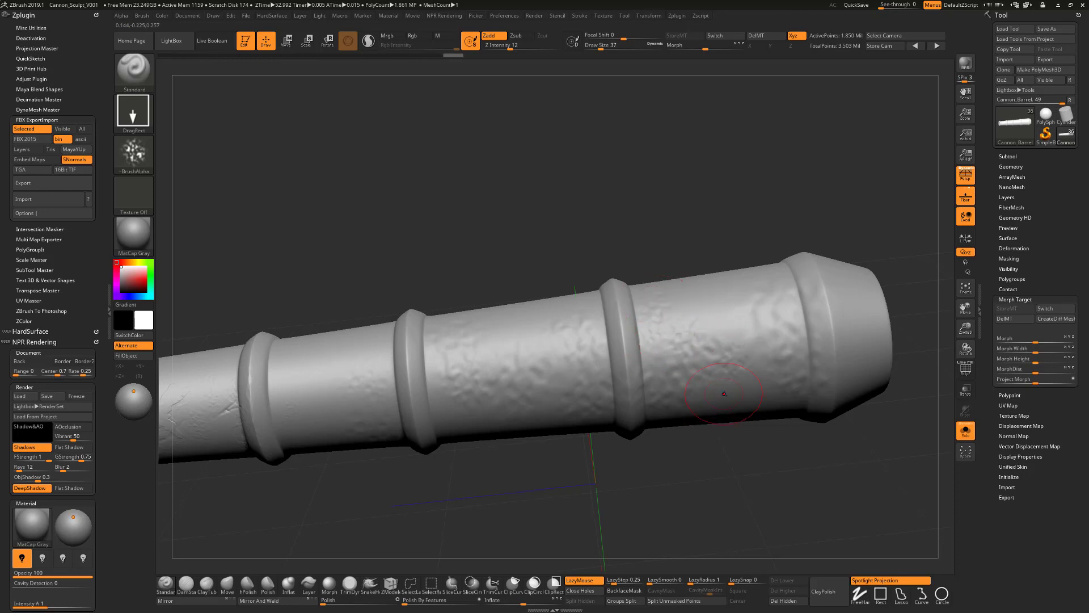
{"action": "left_click_drag", "start_coordinate": [700, 440], "coordinate": [748, 423]}
Choose the Morph brush and reduce its Draw Size to 11.
{"action": "left_click_drag", "start_coordinate": [488, 514], "coordinate": [514, 476], "text": "alt"}
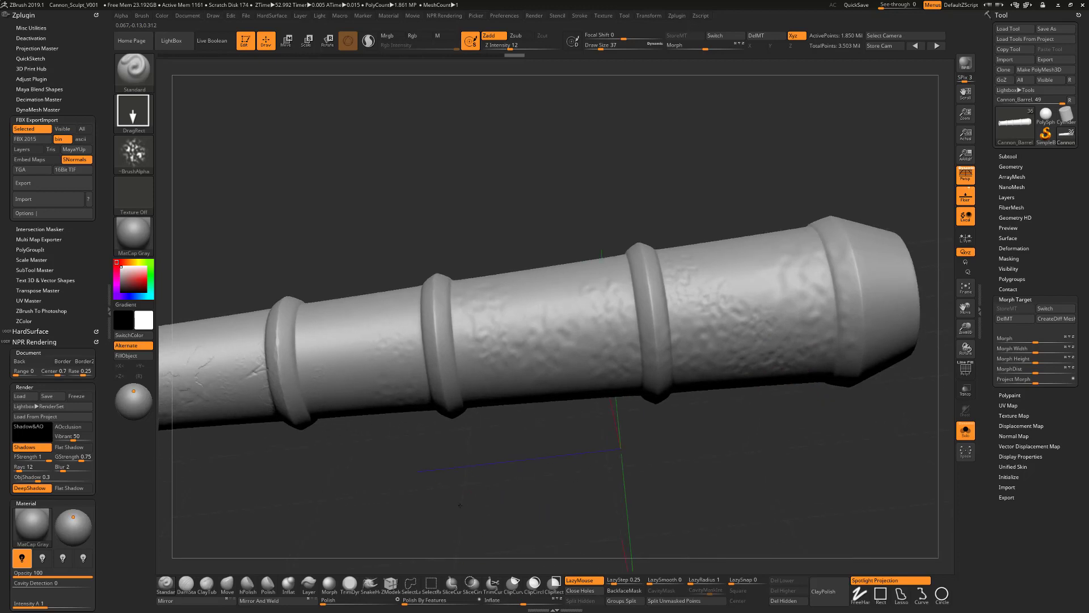
{"action": "left_click", "coordinate": [329, 582]}
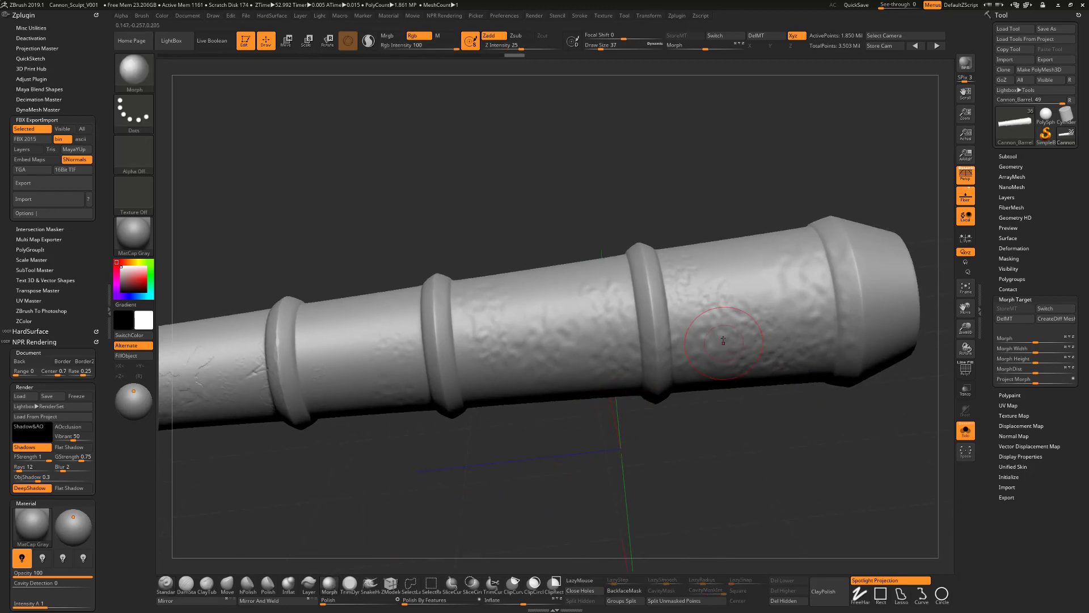
{"action": "key", "text": "s"}
{"action": "left_click_drag", "start_coordinate": [730, 335], "coordinate": [726, 334]}
{"action": "right_click_drag", "start_coordinate": [726, 334], "coordinate": [722, 347], "text": "ctrl"}
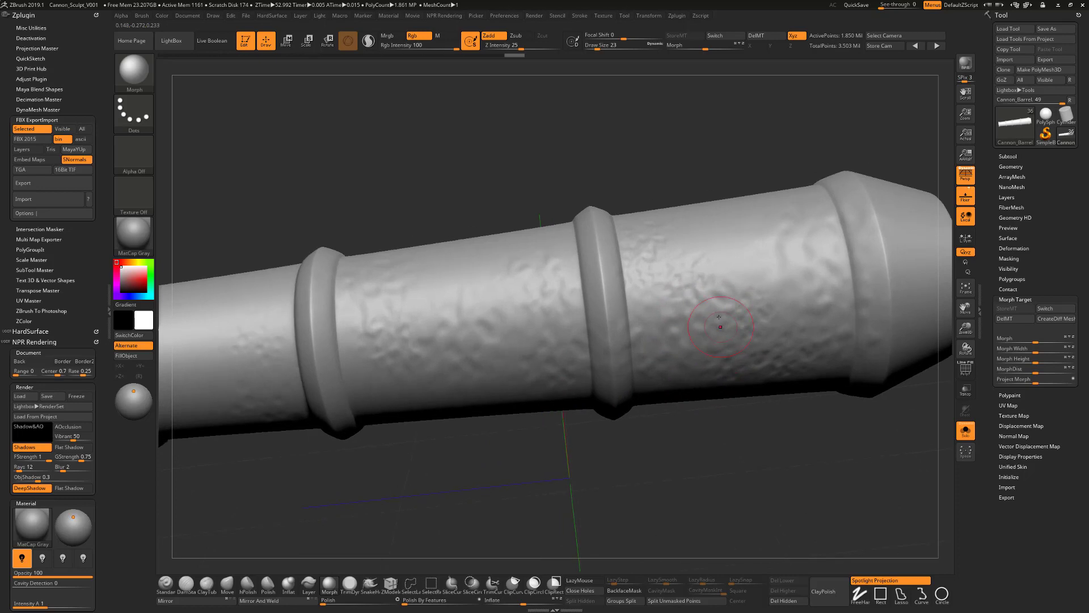
{"action": "key", "text": "bracketleft"}
{"action": "key", "text": "bracketleft"}
Switch the barrel back and forth between the stored morph target and the textured surface to compare them.
{"action": "left_click", "coordinate": [733, 39]}
{"action": "left_click", "coordinate": [732, 38]}
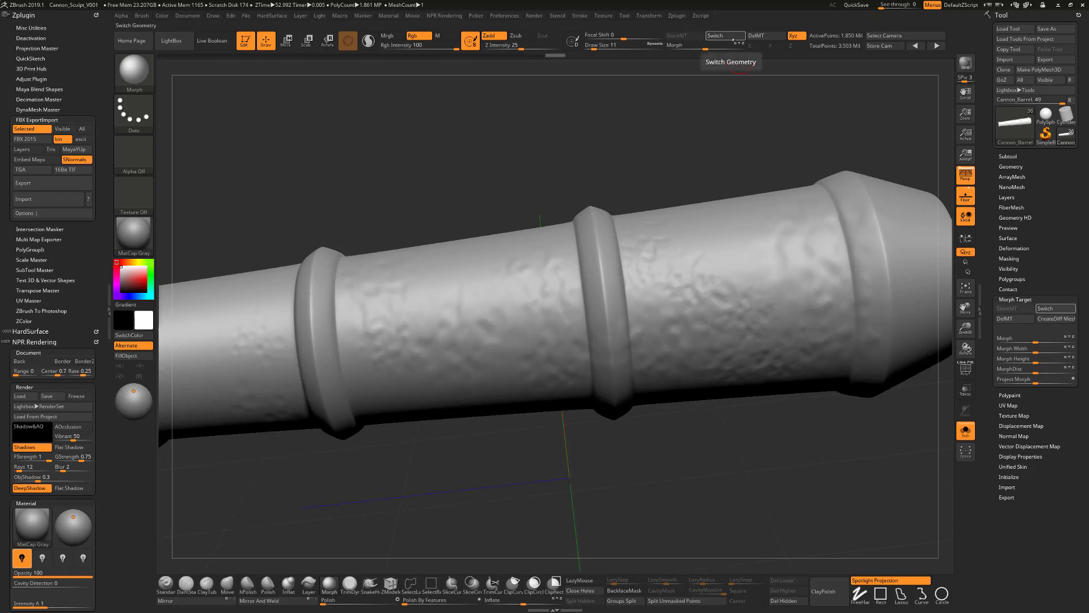
{"action": "left_click", "coordinate": [733, 38]}
{"action": "left_click", "coordinate": [733, 39]}
{"action": "left_click", "coordinate": [733, 39]}
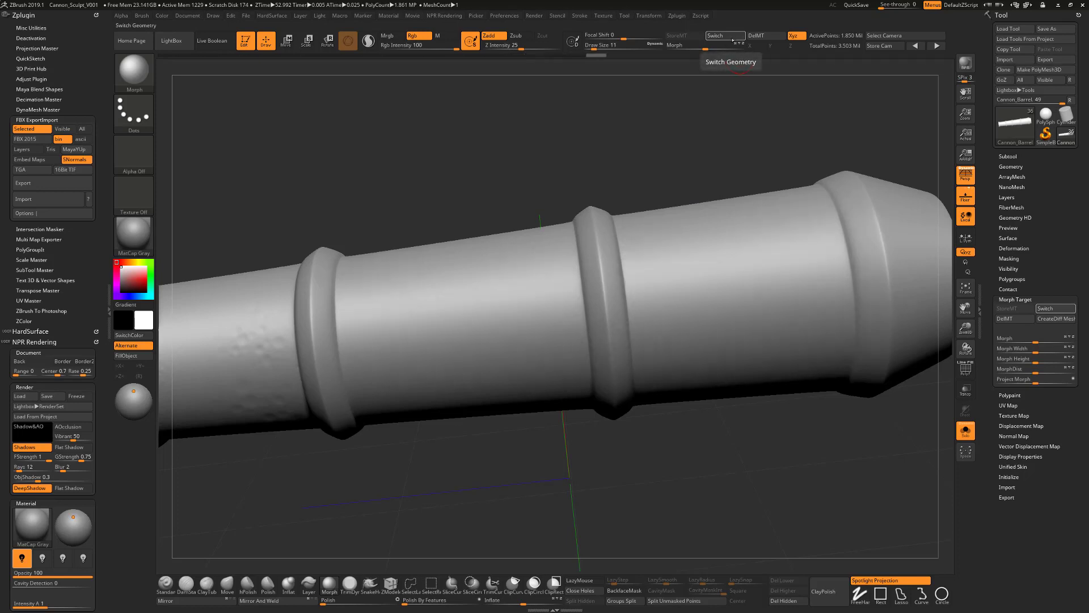
{"action": "left_click", "coordinate": [733, 38]}
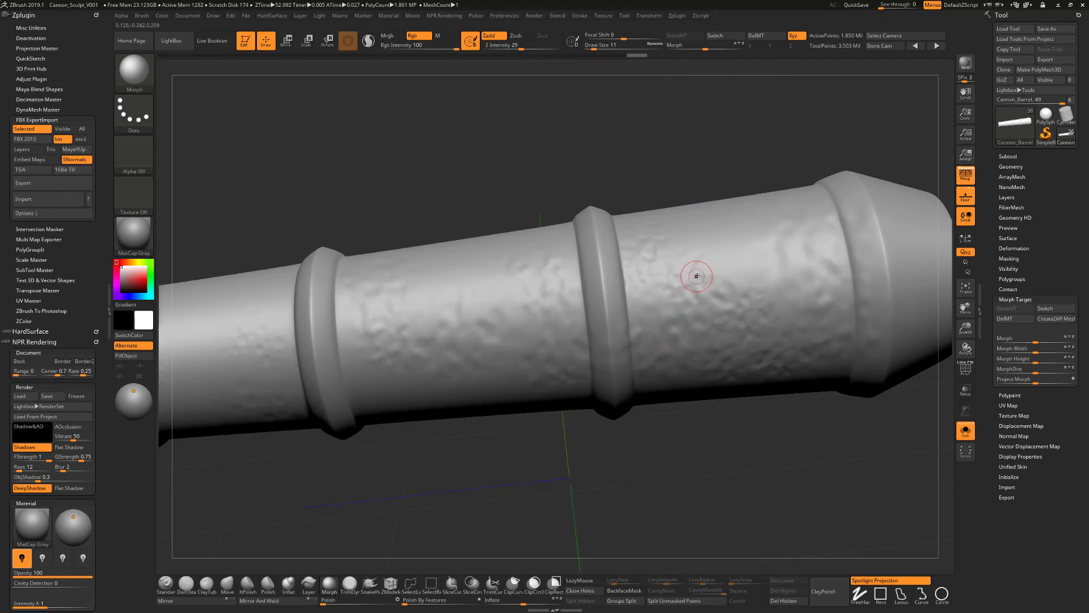
Brush away small patches of the rear section's pitting with the Morph brush at Draw Size 7, then reduce the size to 6.
{"action": "key", "text": "s"}
{"action": "left_click_drag", "start_coordinate": [713, 272], "coordinate": [709, 275]}
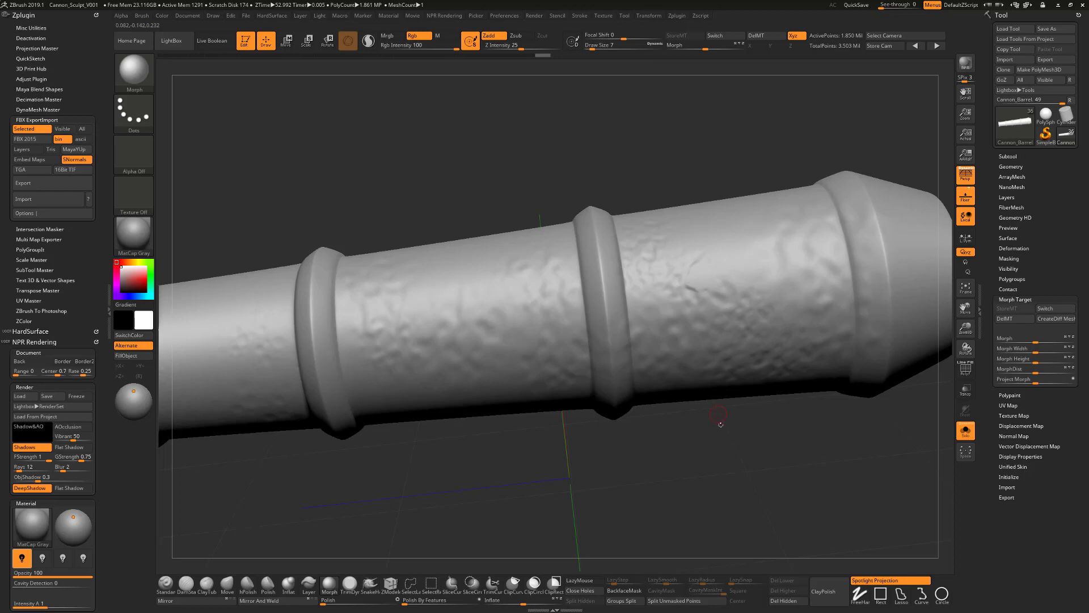
{"action": "left_click_drag", "start_coordinate": [719, 424], "coordinate": [738, 435]}
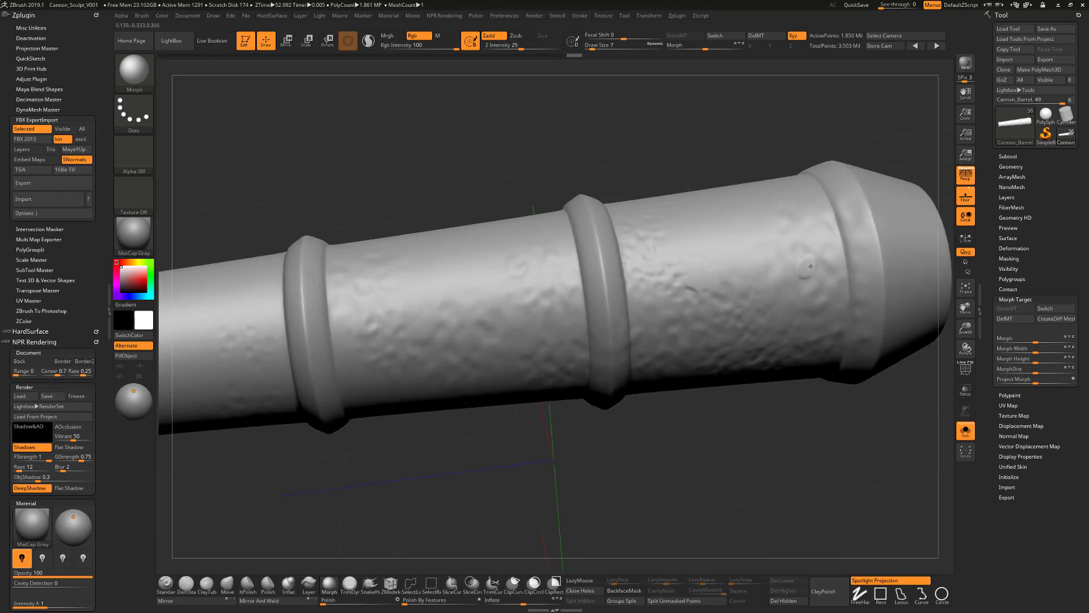
{"action": "left_click_drag", "start_coordinate": [792, 271], "coordinate": [814, 267]}
{"action": "key", "text": "s"}
Set the Morph brush to the DragRect stroke with Alpha 23 and a Draw Size of 18.
{"action": "left_click", "coordinate": [134, 113]}
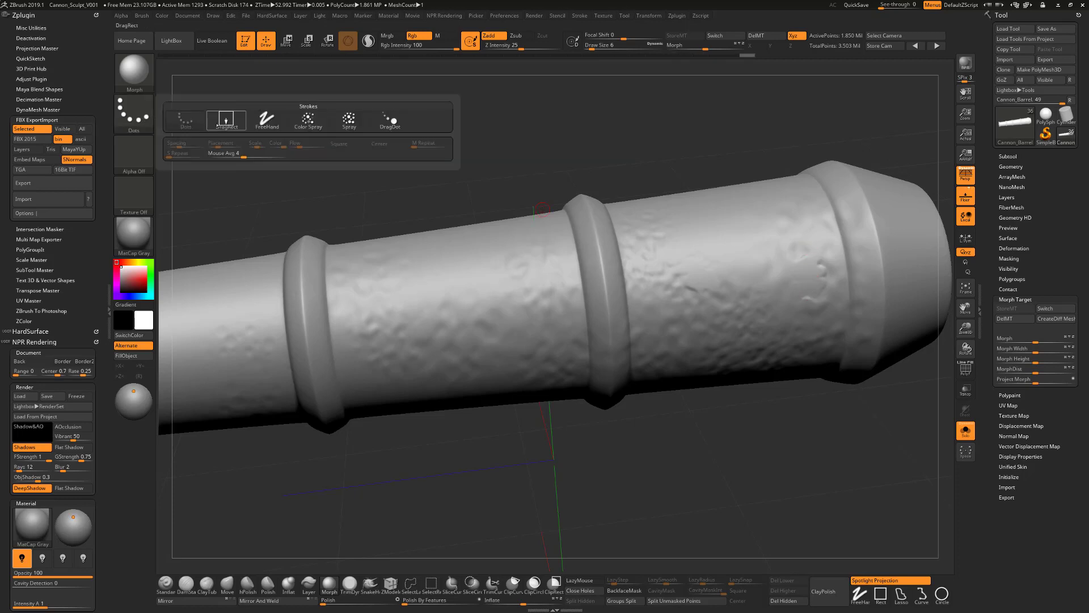
{"action": "left_click", "coordinate": [221, 120]}
{"action": "left_click", "coordinate": [136, 152]}
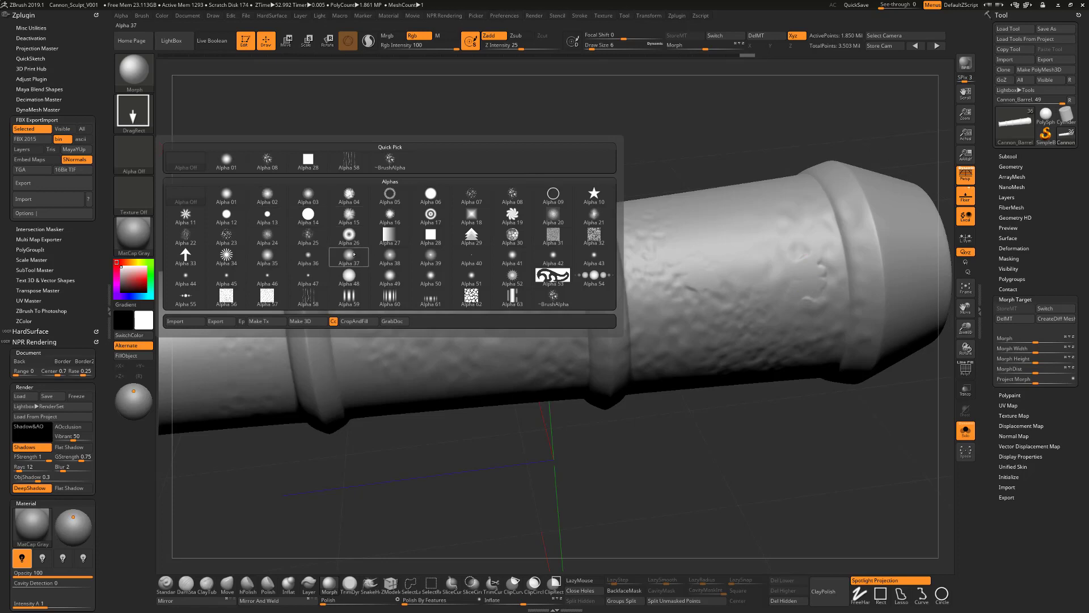
{"action": "left_click", "coordinate": [227, 235]}
{"action": "key", "text": "s"}
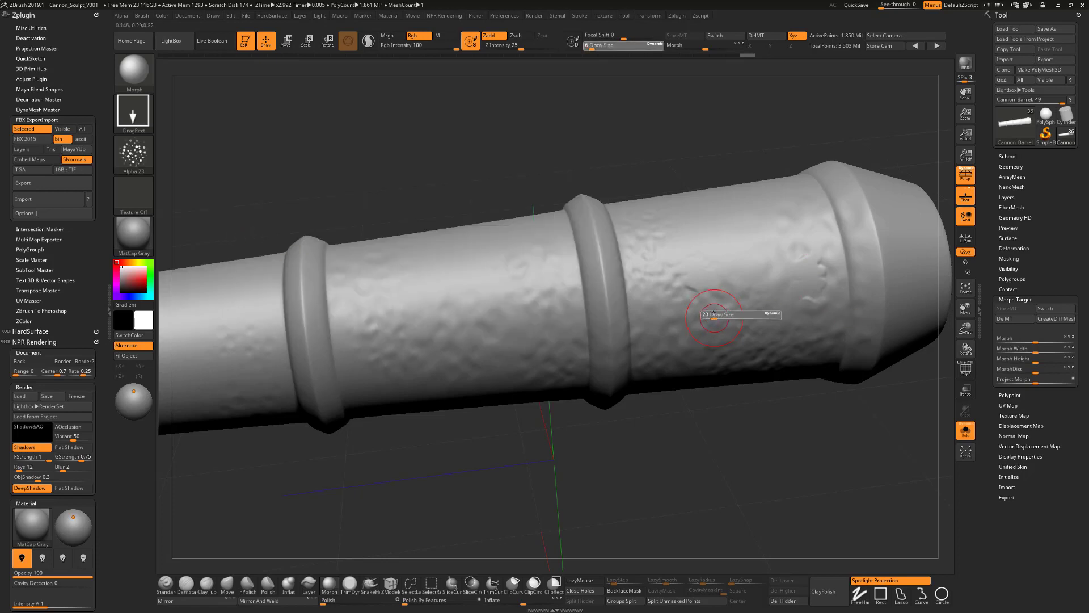
{"action": "left_click", "coordinate": [714, 315]}
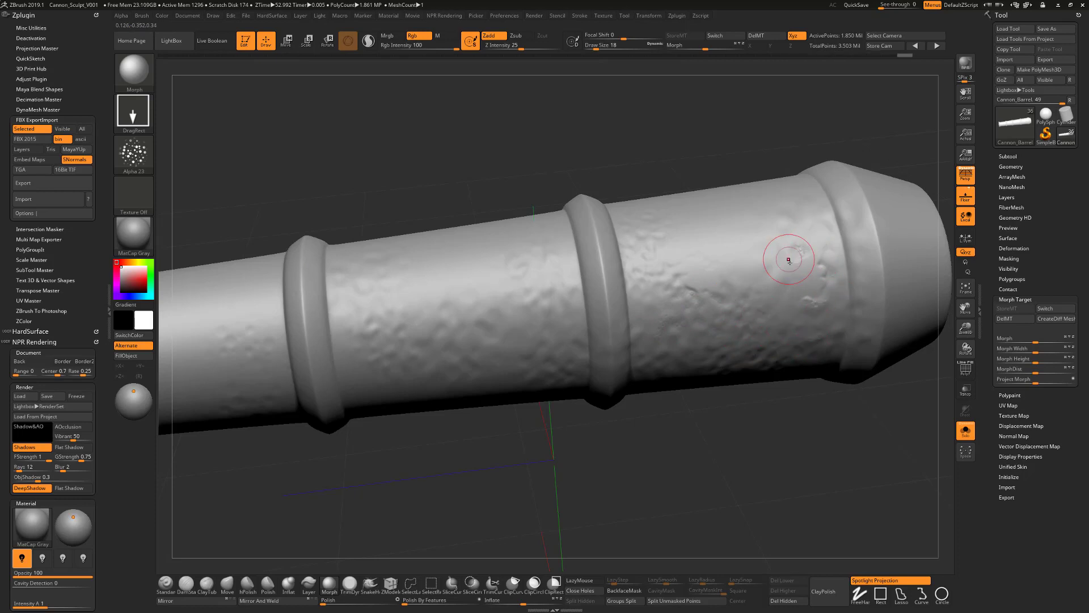
Stamp a speckled patch of the stored morph target into the pitting near the end of the barrel's rear section.
{"action": "mouse_move", "coordinate": [802, 275]}
{"action": "left_mouse_down"}
{"action": "mouse_move", "coordinate": [811, 285]}
{"action": "mouse_move", "coordinate": [778, 276]}
{"action": "mouse_move", "coordinate": [809, 247]}
{"action": "left_mouse_up"}
{"action": "right_click_drag", "start_coordinate": [808, 288], "coordinate": [845, 291]}
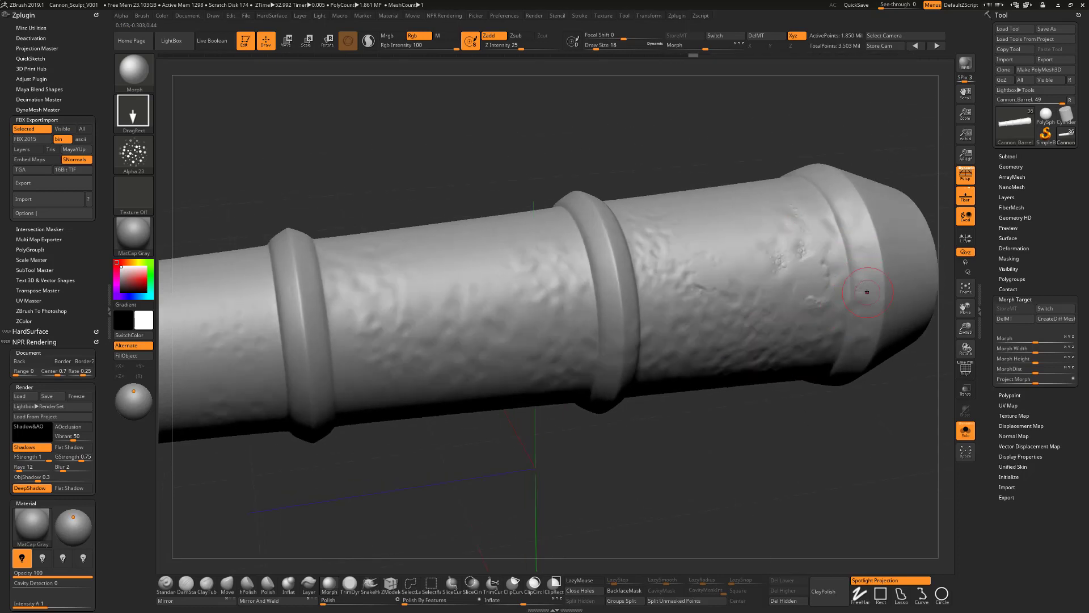
{"action": "mouse_move", "coordinate": [871, 398]}
{"action": "left_mouse_down", "text": "alt"}
{"action": "mouse_move", "coordinate": [791, 429]}
{"action": "mouse_move", "coordinate": [794, 410]}
{"action": "left_mouse_up", "text": "alt"}
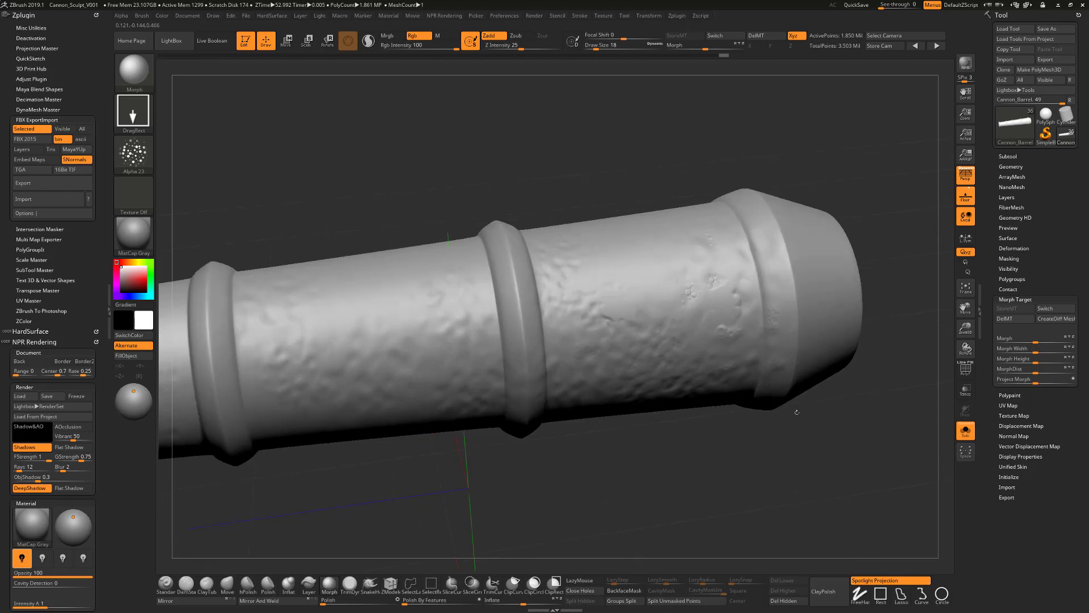
Turn the Morph brush's alpha off and return its stroke to FreeHand.
{"action": "left_click", "coordinate": [134, 153]}
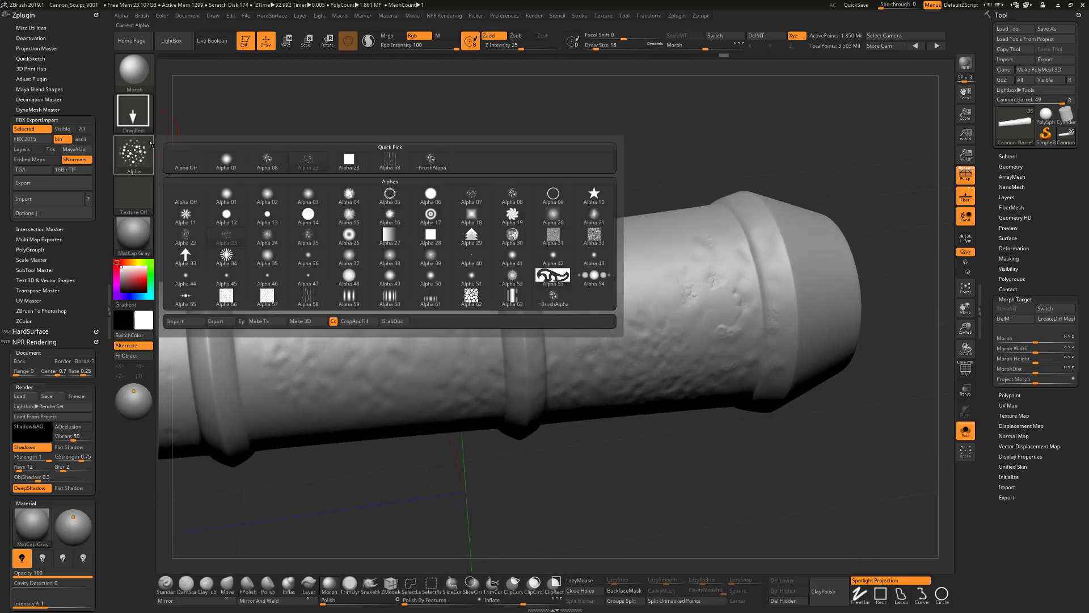
{"action": "left_click", "coordinate": [186, 162]}
{"action": "left_click", "coordinate": [134, 110]}
{"action": "left_click", "coordinate": [262, 122]}
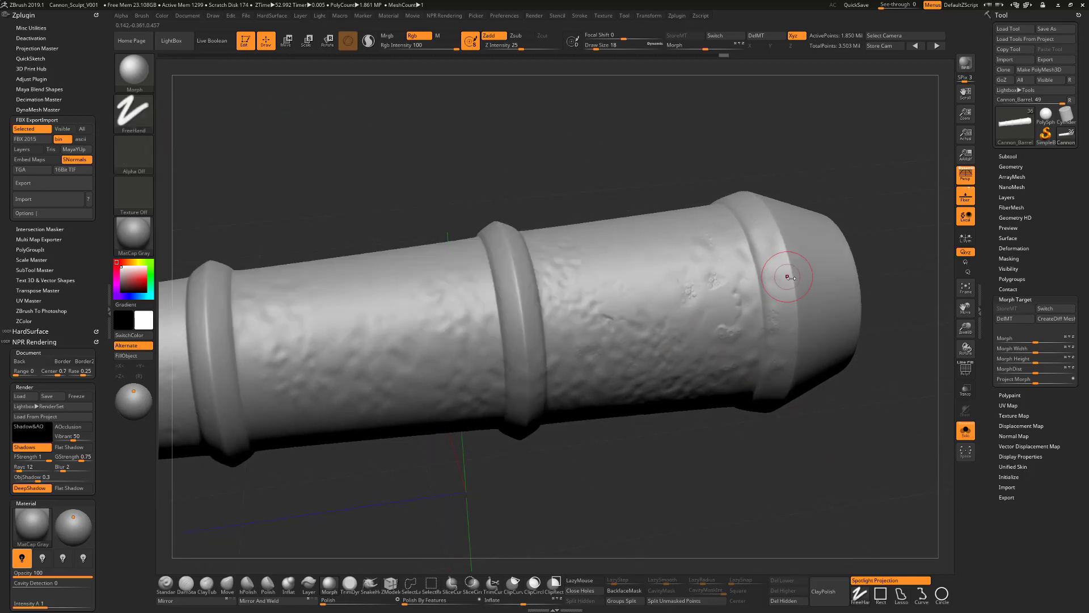
Reduce the Morph brush's Draw Size to 14, then enlarge it to 39.
{"action": "key", "text": "["}
{"action": "right_click_drag", "start_coordinate": [762, 367], "coordinate": [727, 396]}
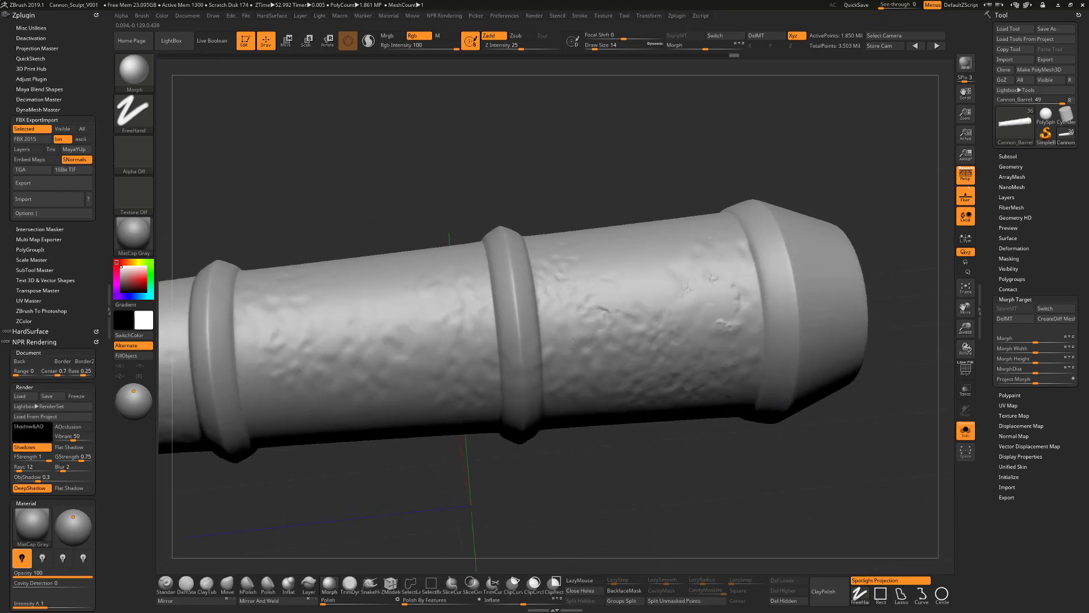
{"action": "key", "text": "s"}
{"action": "mouse_move", "coordinate": [680, 379]}
{"action": "left_mouse_down"}
{"action": "mouse_move", "coordinate": [689, 379]}
{"action": "mouse_move", "coordinate": [678, 365]}
{"action": "mouse_move", "coordinate": [630, 383]}
{"action": "left_mouse_up"}
{"action": "key", "text": "s"}
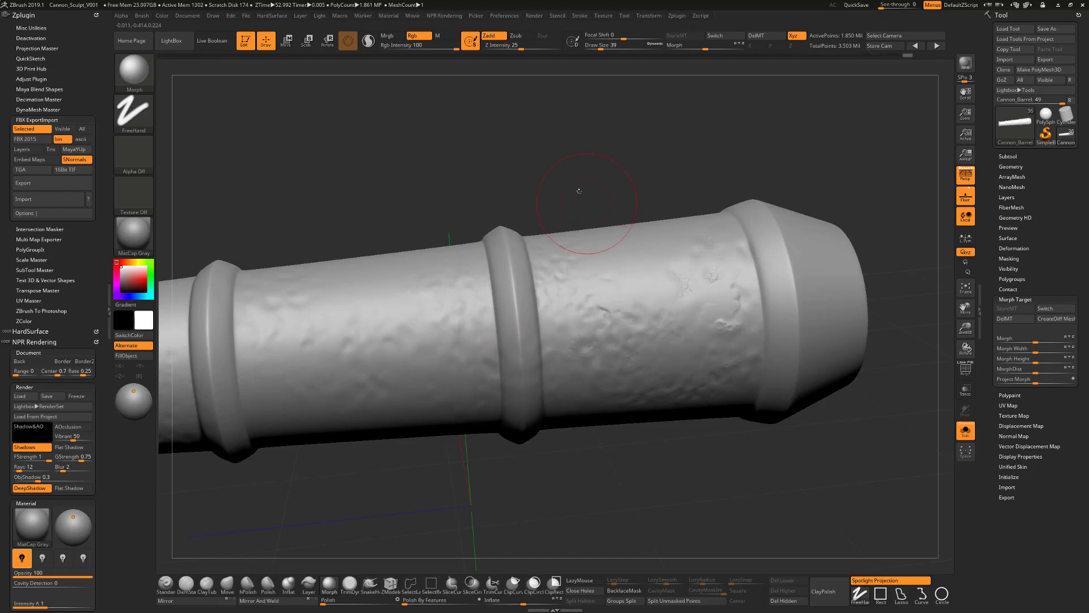
Delete the stored morph target, try the Morph brush on the barrel without one, and dismiss the note.
{"action": "left_click_drag", "start_coordinate": [579, 190], "coordinate": [646, 205]}
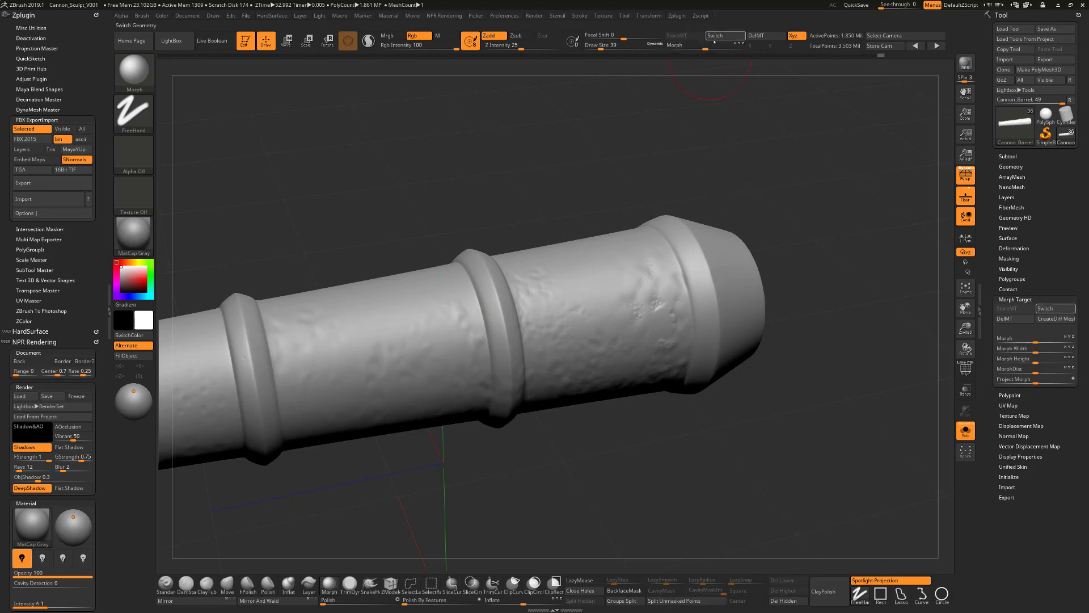
{"action": "left_click_drag", "start_coordinate": [785, 193], "coordinate": [876, 188], "text": "alt"}
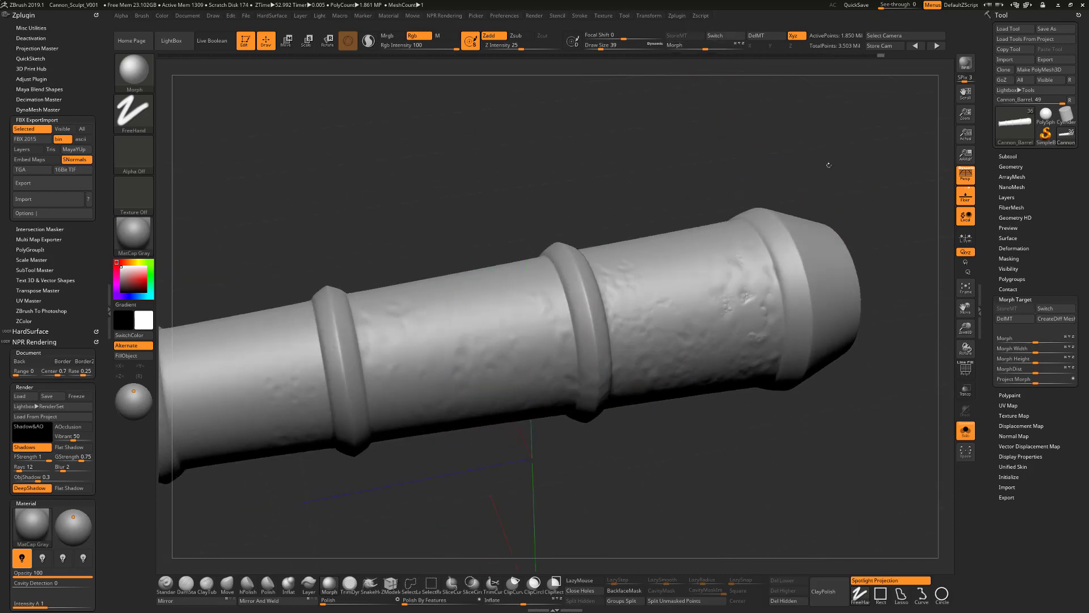
{"action": "left_click", "coordinate": [762, 36]}
{"action": "left_click", "coordinate": [803, 454]}
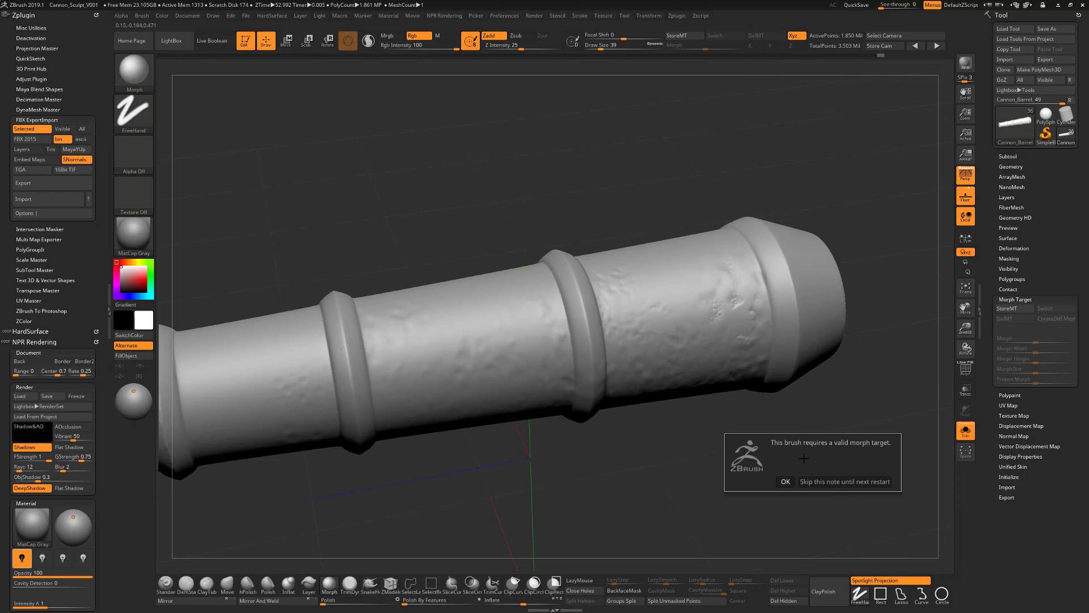
{"action": "left_click", "coordinate": [788, 483]}
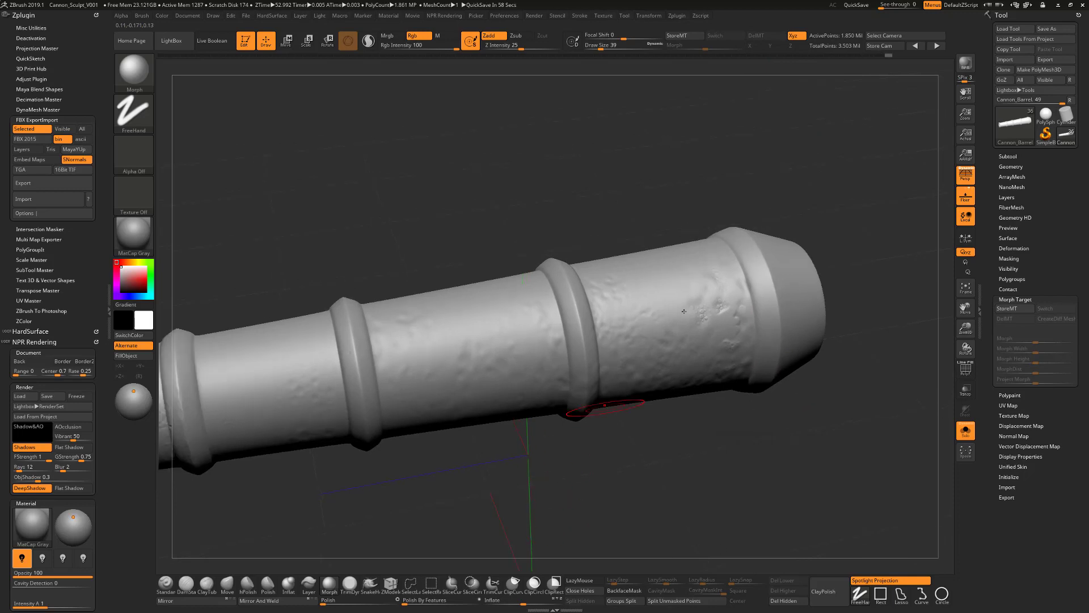
Store the barrel's current pitted surface as a new morph target.
{"action": "left_click", "coordinate": [686, 39]}
{"action": "left_click_drag", "start_coordinate": [643, 482], "coordinate": [770, 448], "text": "alt"}
{"action": "right_click_drag", "start_coordinate": [774, 451], "coordinate": [739, 437], "text": "alt"}
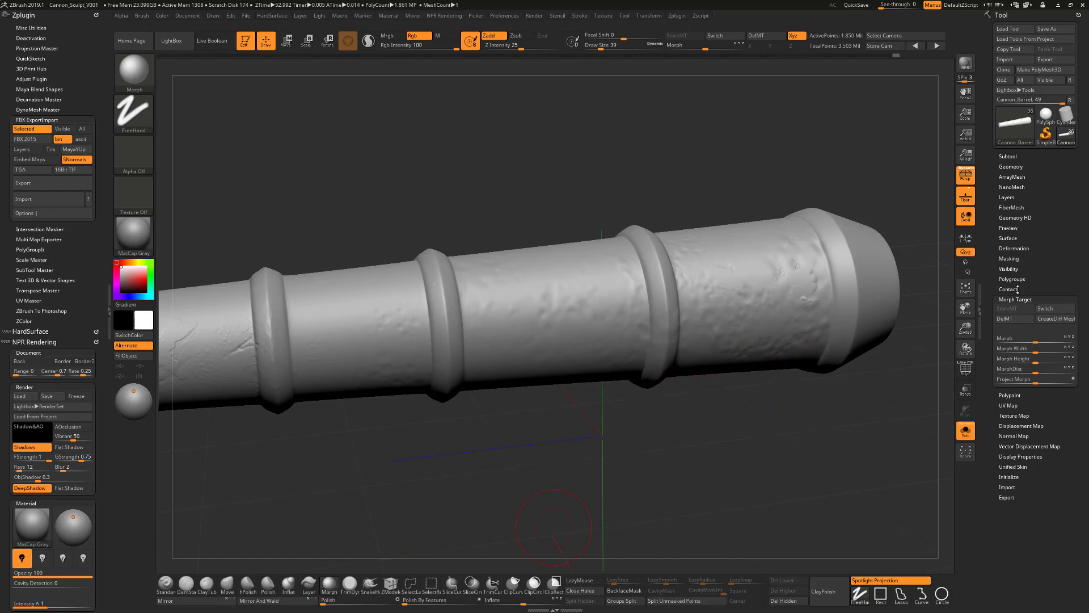
Smooth the pitting over the whole barrel with the Polish deformation.
{"action": "left_click", "coordinate": [1014, 248]}
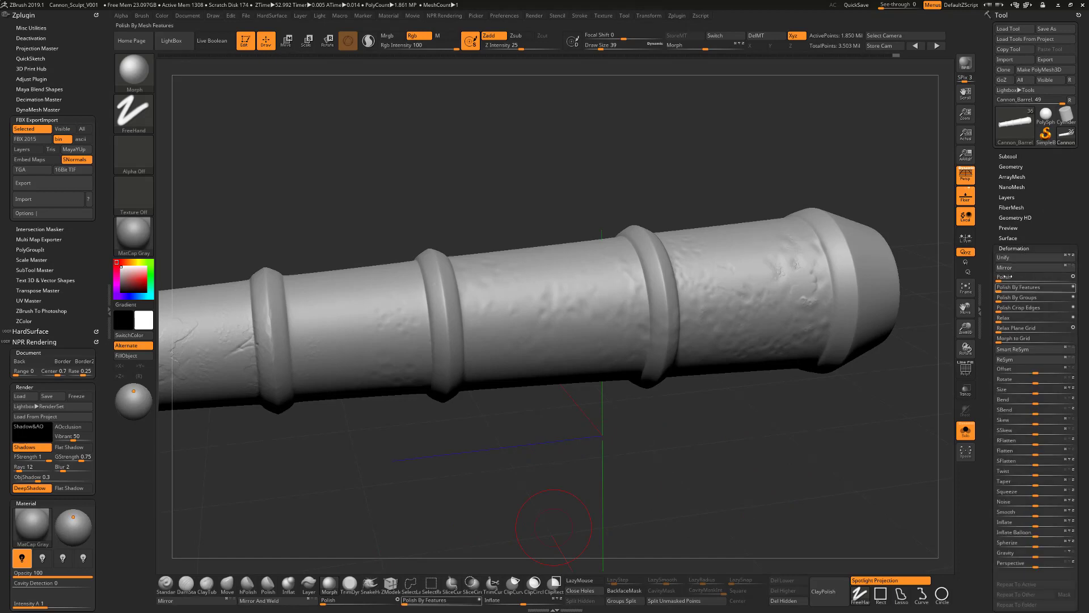
{"action": "left_click_drag", "start_coordinate": [987, 216], "coordinate": [988, 196]}
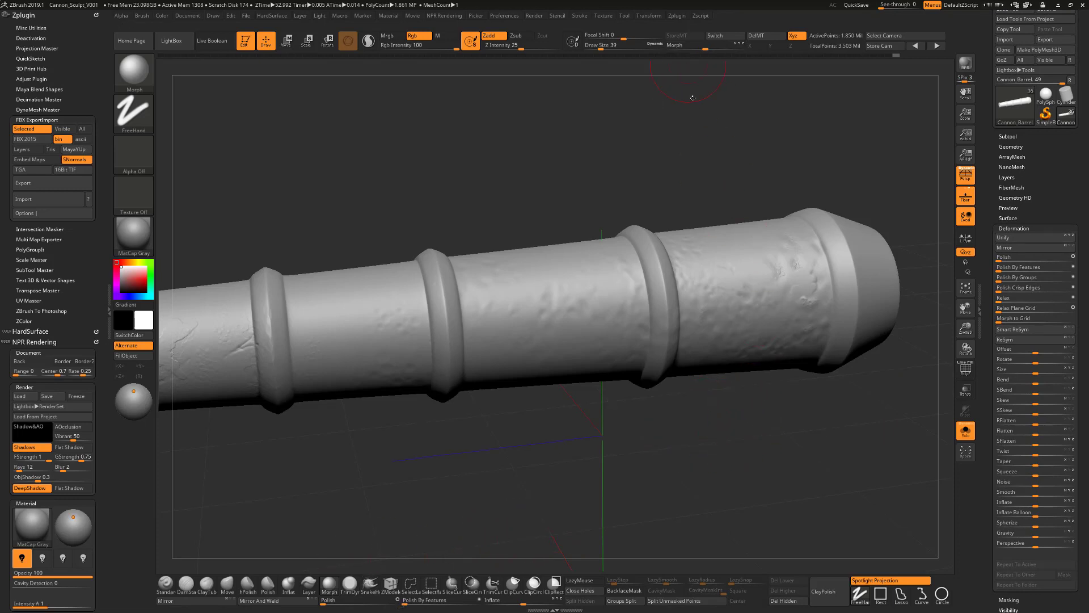
{"action": "left_click_drag", "start_coordinate": [323, 600], "coordinate": [403, 600]}
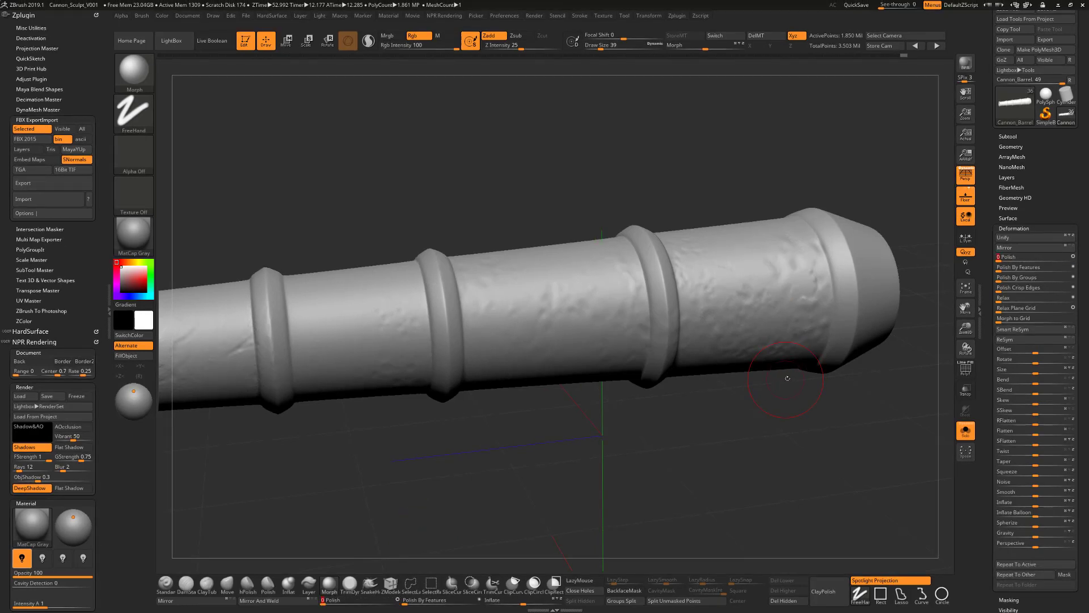
Switch between the polished barrel and the stored pitted morph target to compare them, leaving the pitted version active.
{"action": "mouse_move", "coordinate": [793, 404]}
{"action": "left_mouse_down"}
{"action": "mouse_move", "coordinate": [776, 400]}
{"action": "mouse_move", "coordinate": [776, 450]}
{"action": "left_mouse_up"}
{"action": "left_click", "coordinate": [724, 36]}
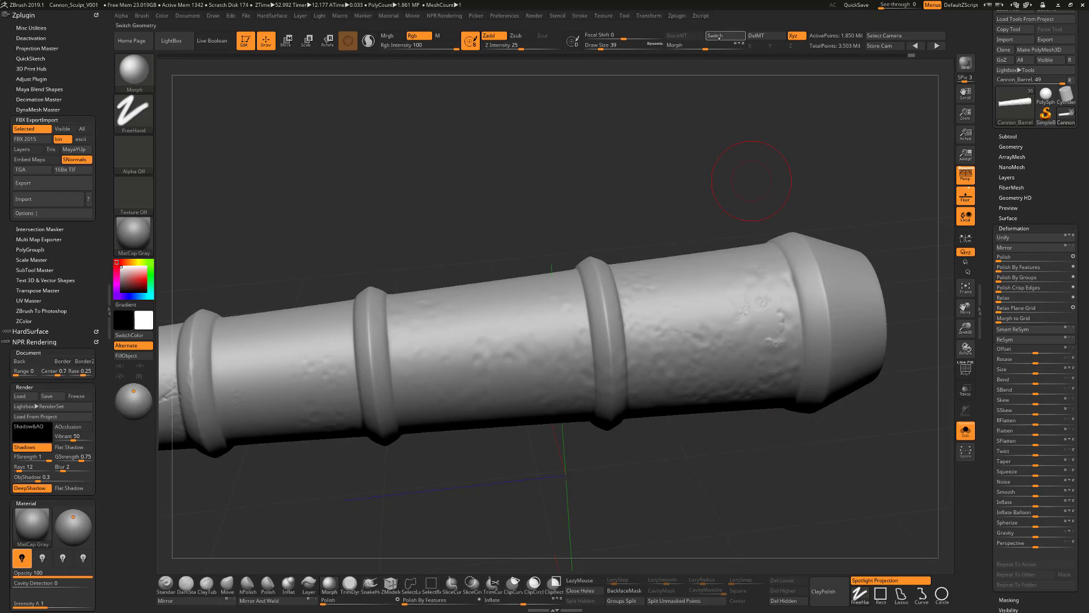
{"action": "left_click", "coordinate": [723, 39]}
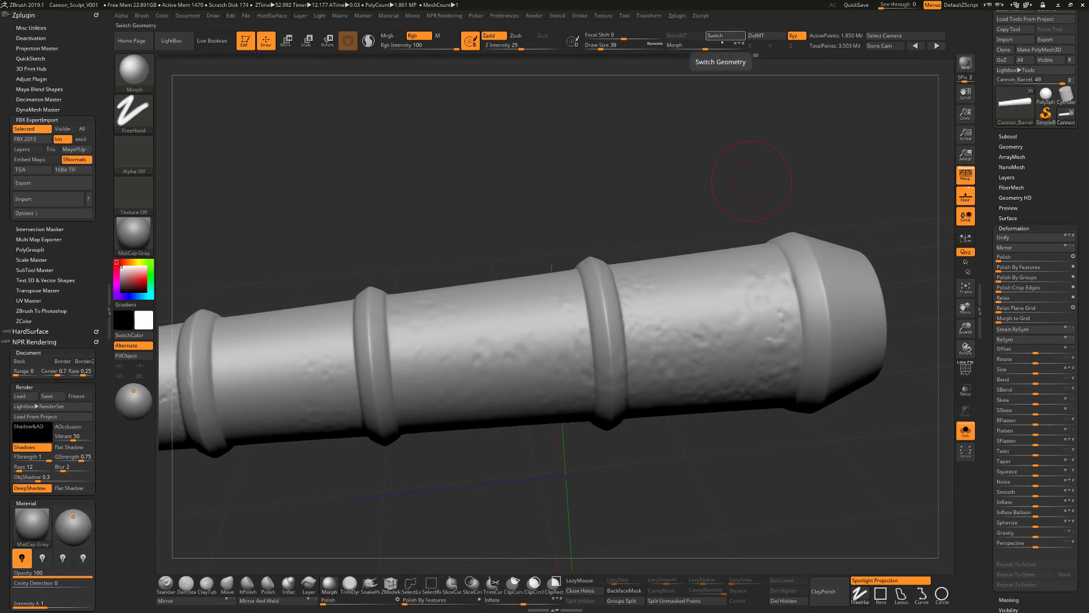
{"action": "left_click", "coordinate": [722, 40]}
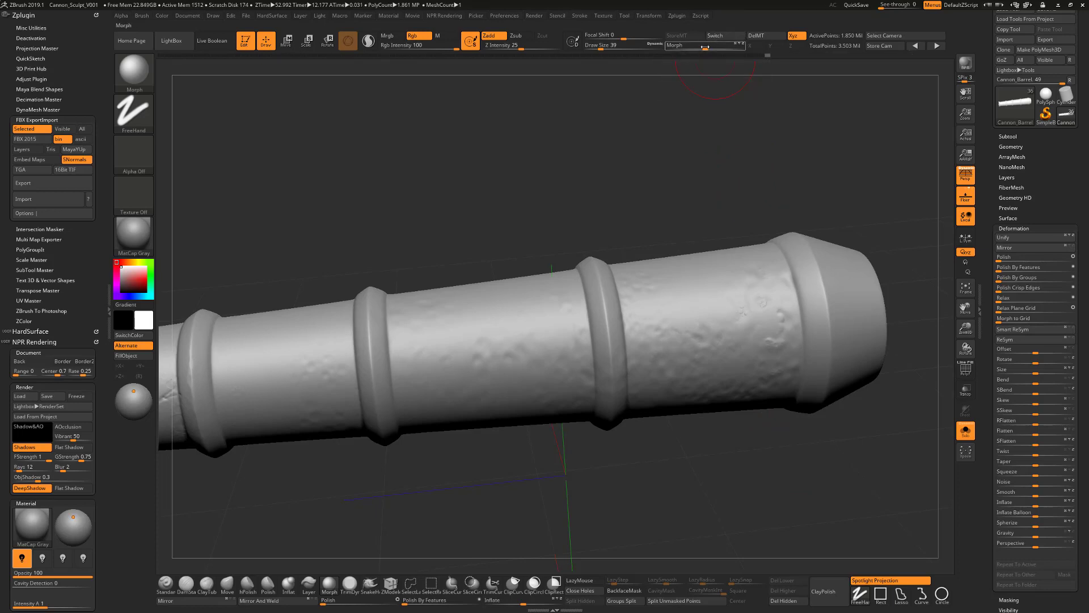
Exaggerate the barrel's surface detail with a negative Morph amount and set the Morph brush's Draw Size to 23.
{"action": "left_click_drag", "start_coordinate": [703, 47], "coordinate": [692, 48]}
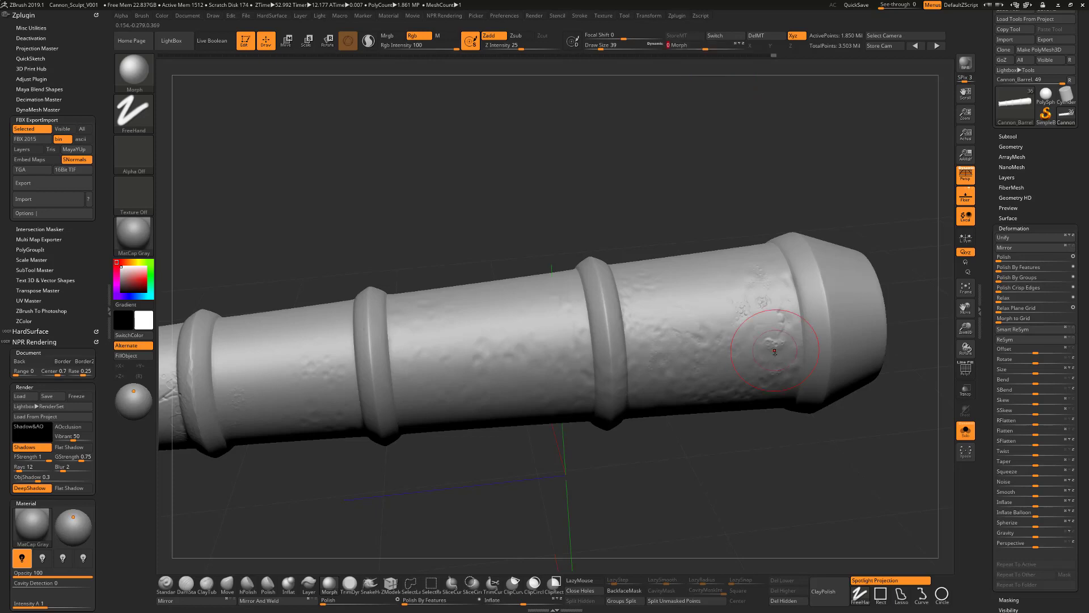
{"action": "mouse_move", "coordinate": [696, 464]}
{"action": "left_mouse_down", "text": "alt"}
{"action": "mouse_move", "coordinate": [744, 445]}
{"action": "mouse_move", "coordinate": [652, 445]}
{"action": "mouse_move", "coordinate": [711, 452]}
{"action": "mouse_move", "coordinate": [521, 353]}
{"action": "left_mouse_up", "text": "alt"}
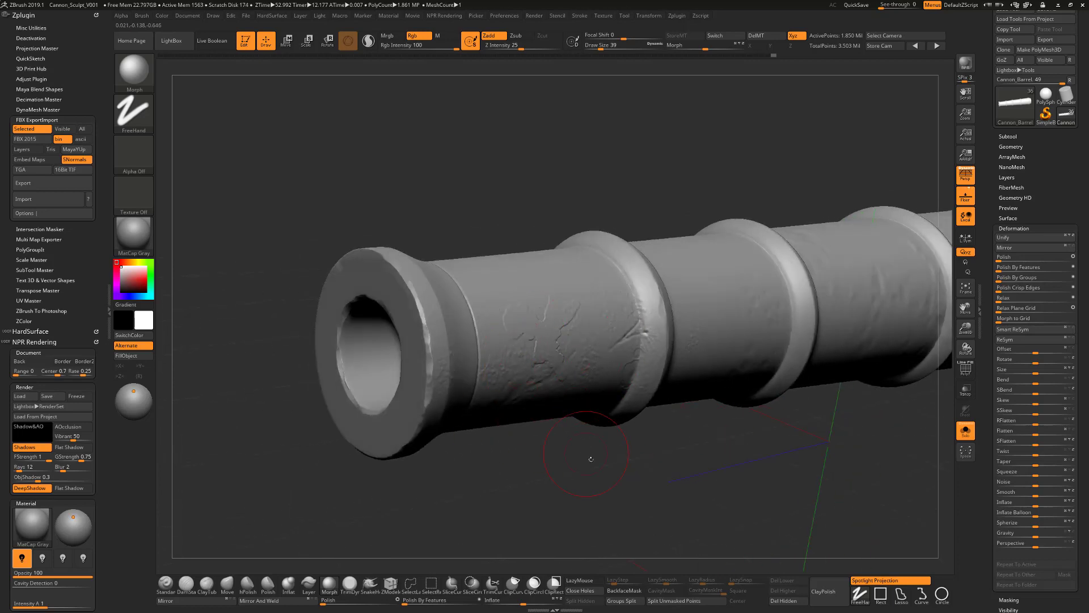
{"action": "key", "text": "s"}
{"action": "mouse_move", "coordinate": [602, 467]}
{"action": "left_mouse_down"}
{"action": "mouse_move", "coordinate": [680, 377]}
{"action": "mouse_move", "coordinate": [657, 397]}
{"action": "mouse_move", "coordinate": [656, 435]}
{"action": "mouse_move", "coordinate": [579, 403]}
{"action": "mouse_move", "coordinate": [614, 459]}
{"action": "mouse_move", "coordinate": [741, 475]}
{"action": "mouse_move", "coordinate": [755, 456]}
{"action": "mouse_move", "coordinate": [817, 431]}
{"action": "left_mouse_up"}
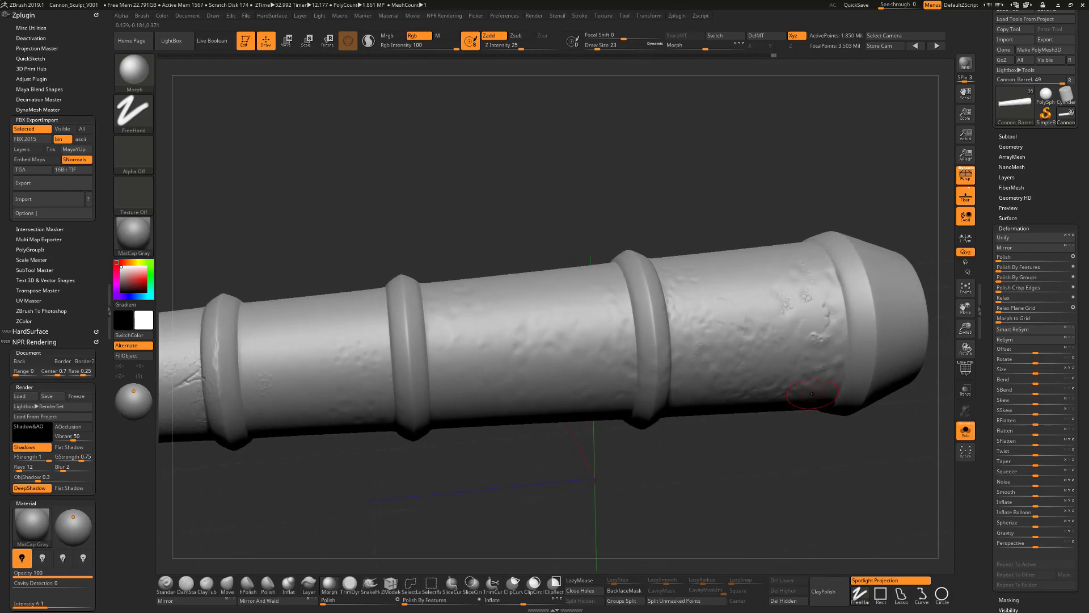
Undo the last three changes and reapply the Morph amount at -36 to sharpen the barrel's pitting.
{"action": "key", "text": "ctrl+z"}
{"action": "key", "text": "ctrl+z"}
{"action": "key", "text": "ctrl+z"}
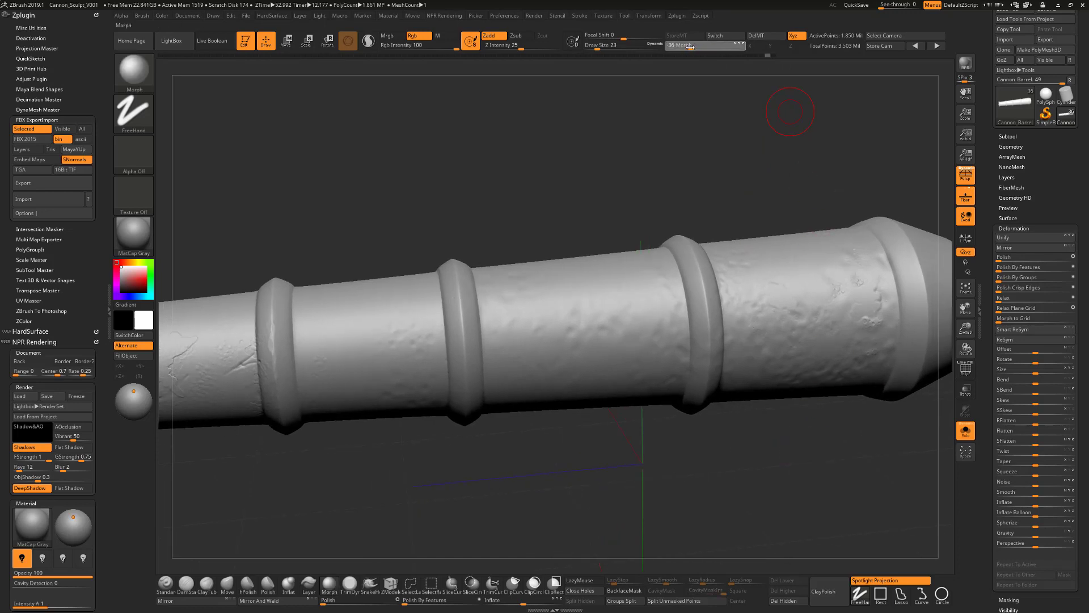
{"action": "left_click_drag", "start_coordinate": [690, 47], "coordinate": [691, 47]}
Delete the morph target and store a new one from the sharpened barrel surface.
{"action": "left_click", "coordinate": [759, 37]}
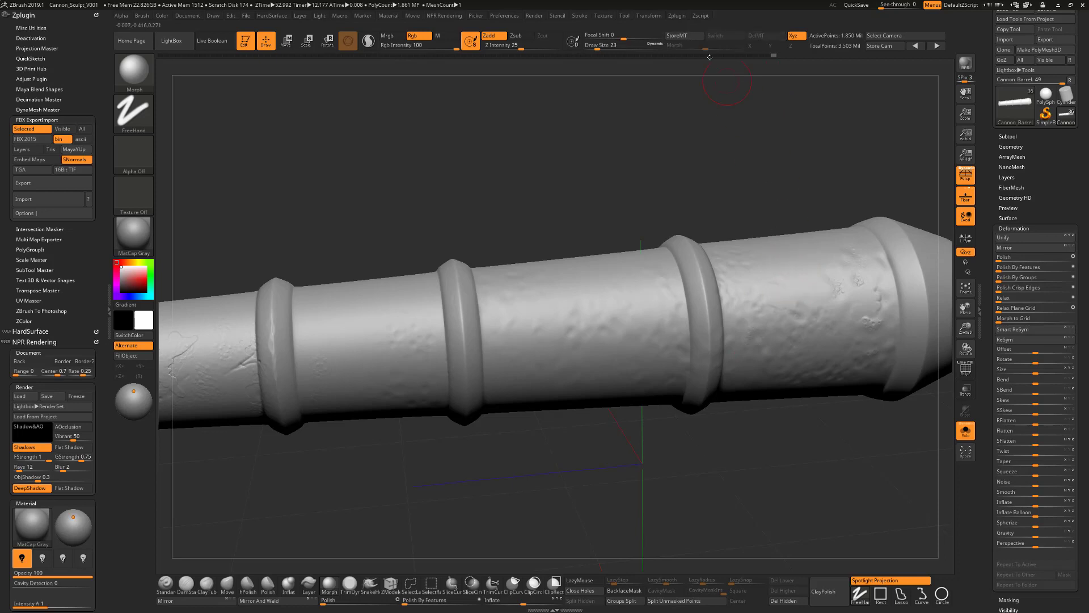
{"action": "left_click", "coordinate": [686, 37]}
{"action": "left_click_drag", "start_coordinate": [826, 484], "coordinate": [806, 471], "text": "alt"}
Close the Deformation settings and open NoiseMaker for the barrel's surface noise.
{"action": "left_click", "coordinate": [1014, 228]}
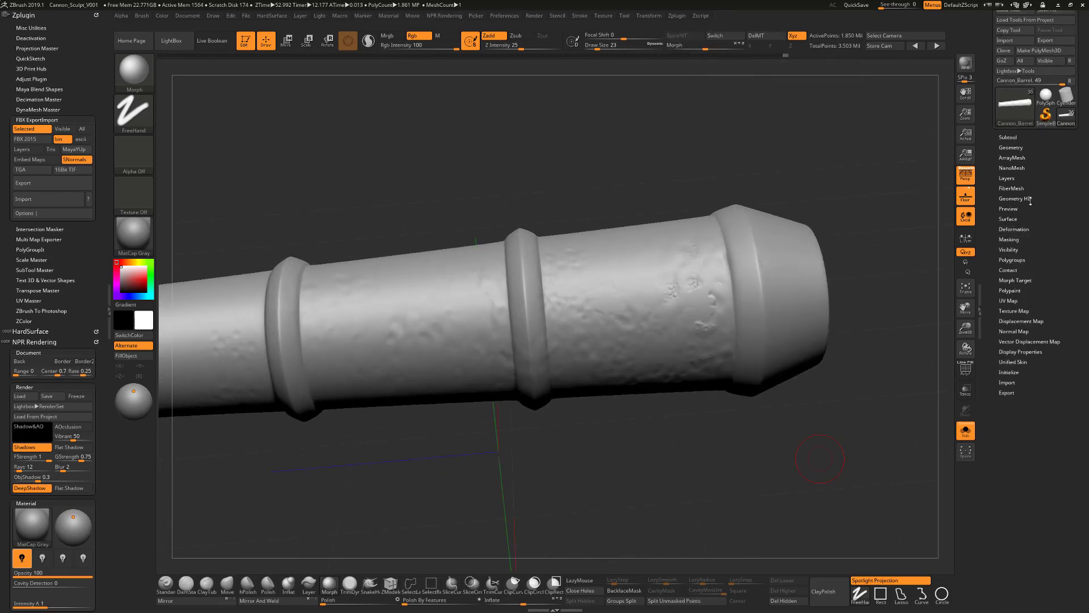
{"action": "left_click", "coordinate": [1009, 220]}
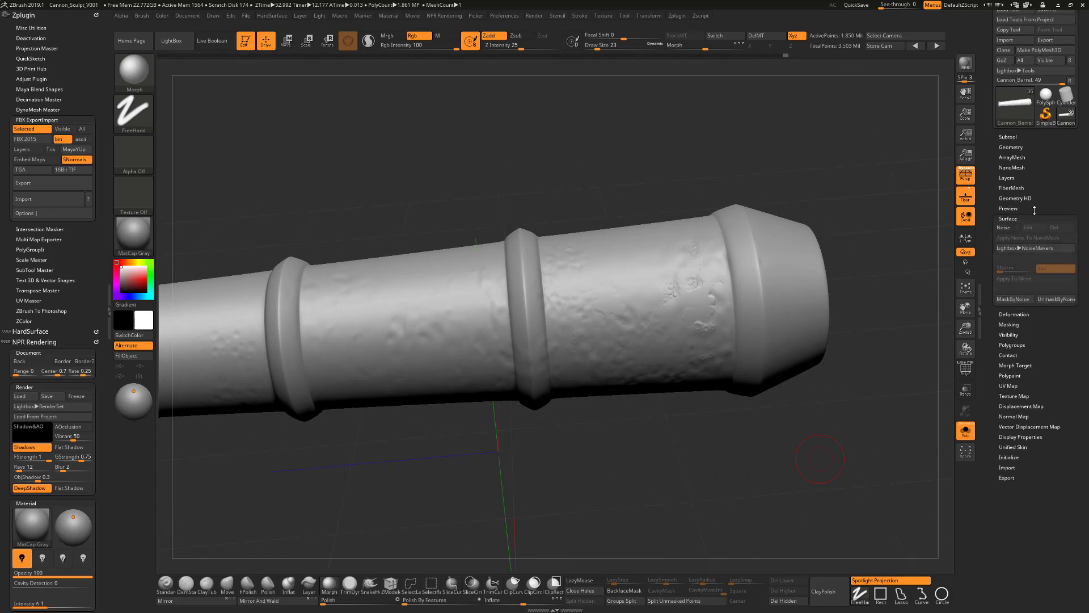
{"action": "left_click", "coordinate": [1013, 229]}
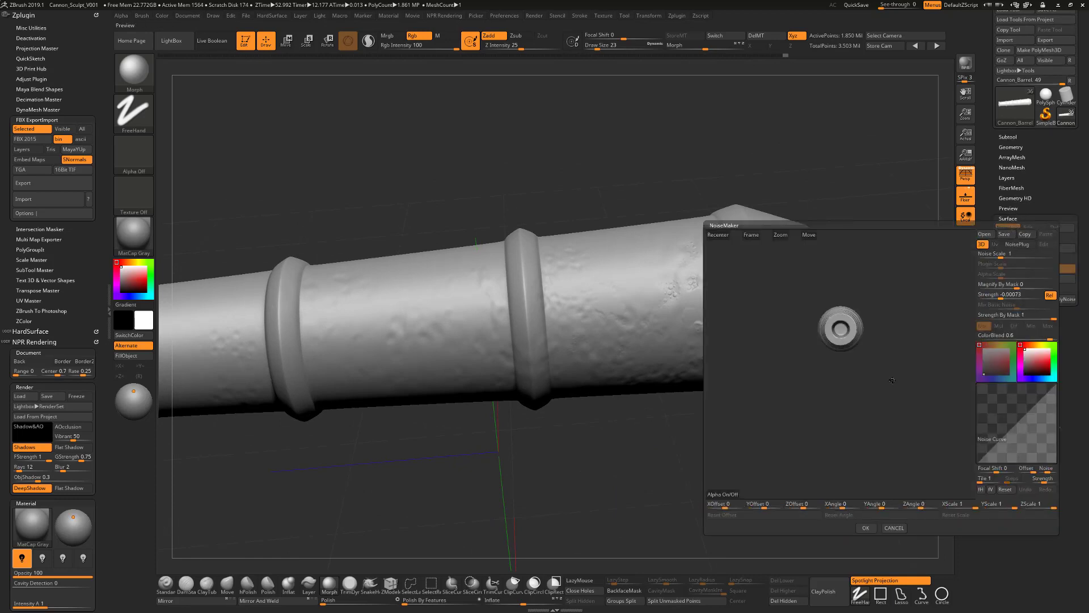